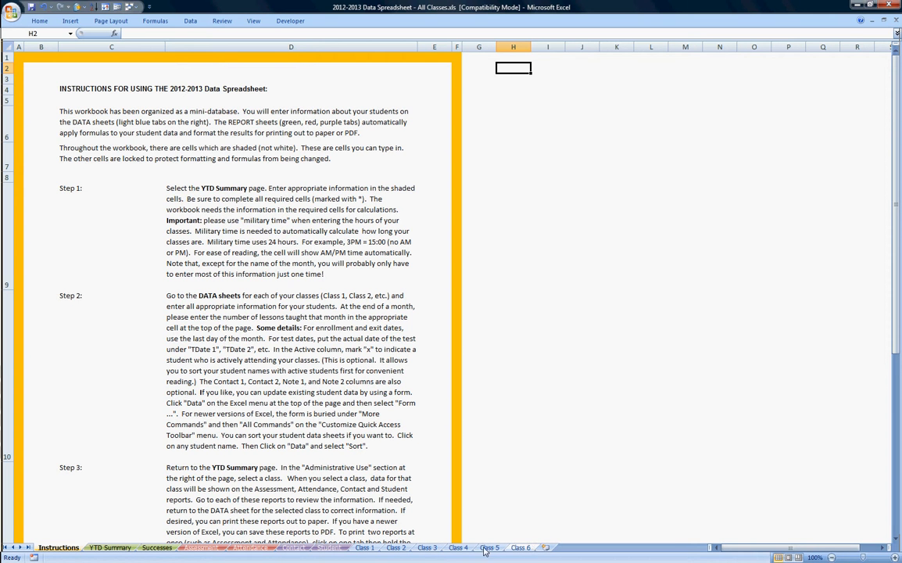
Step: Open the Class 1 sheet and try to edit the calculated total in AH11
{"action": "left_click", "coordinate": [363, 548]}
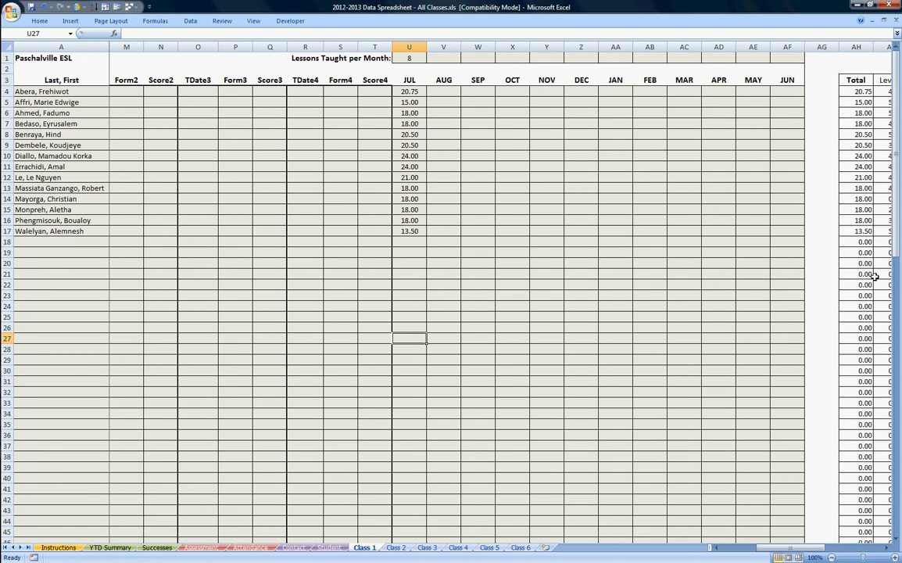
{"action": "left_click", "coordinate": [846, 168]}
{"action": "double_click", "coordinate": [846, 169]}
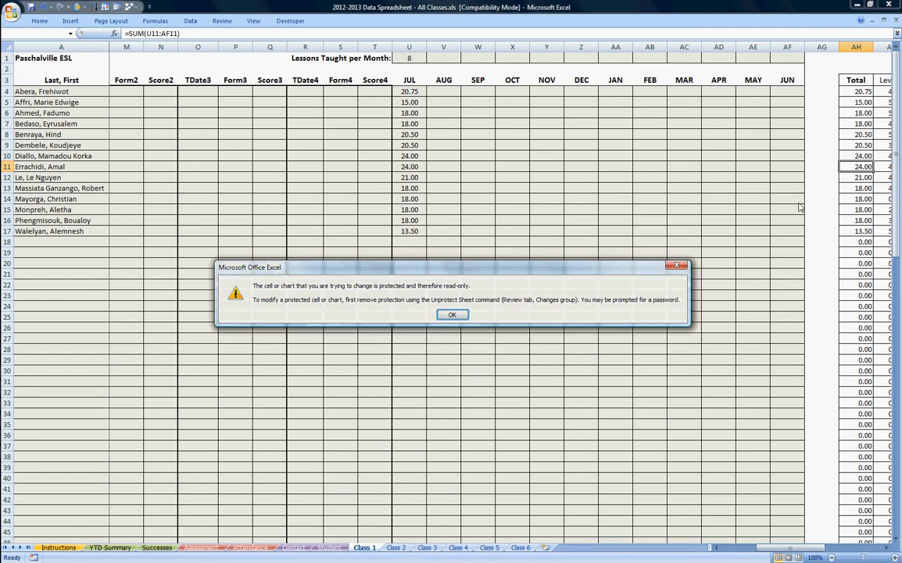
{"action": "left_click", "coordinate": [444, 315]}
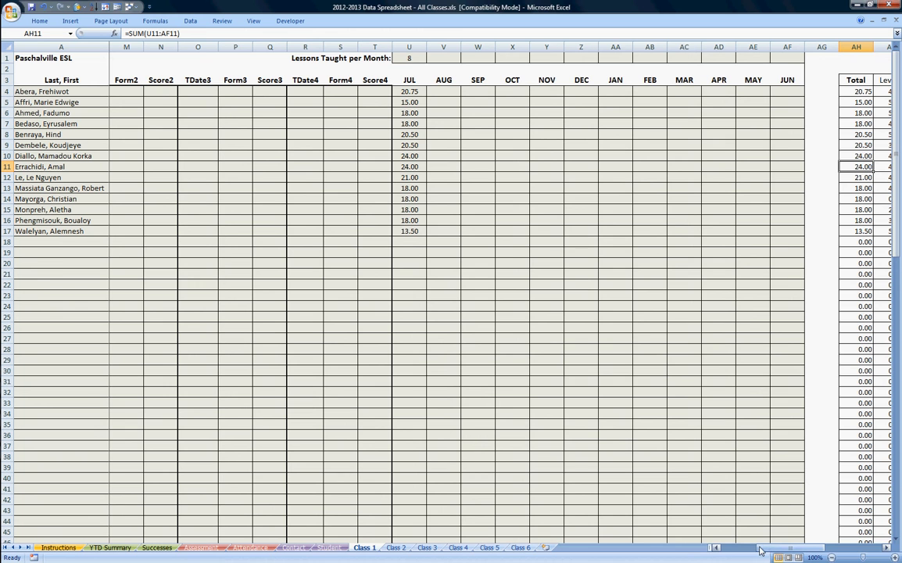
Step: Examine the calculated total, level and gain columns, the August attendance cells, and the enrollment date in B4
{"action": "left_click_drag", "start_coordinate": [766, 551], "coordinate": [813, 551]}
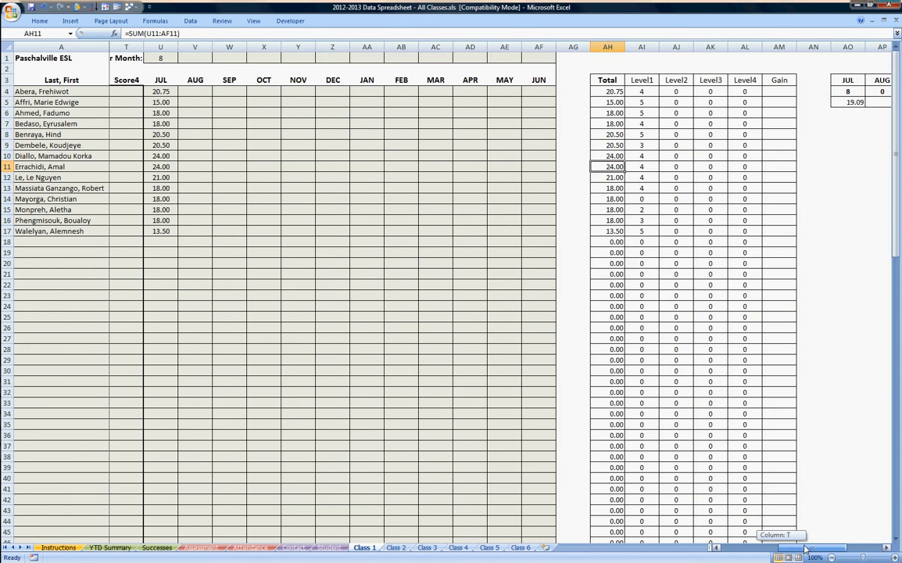
{"action": "left_click", "coordinate": [886, 552]}
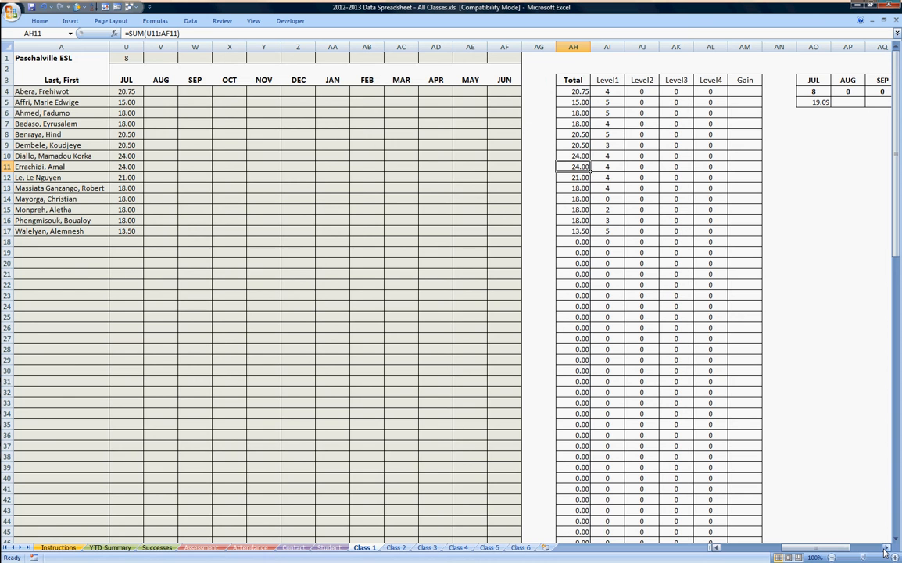
{"action": "left_click", "coordinate": [886, 552]}
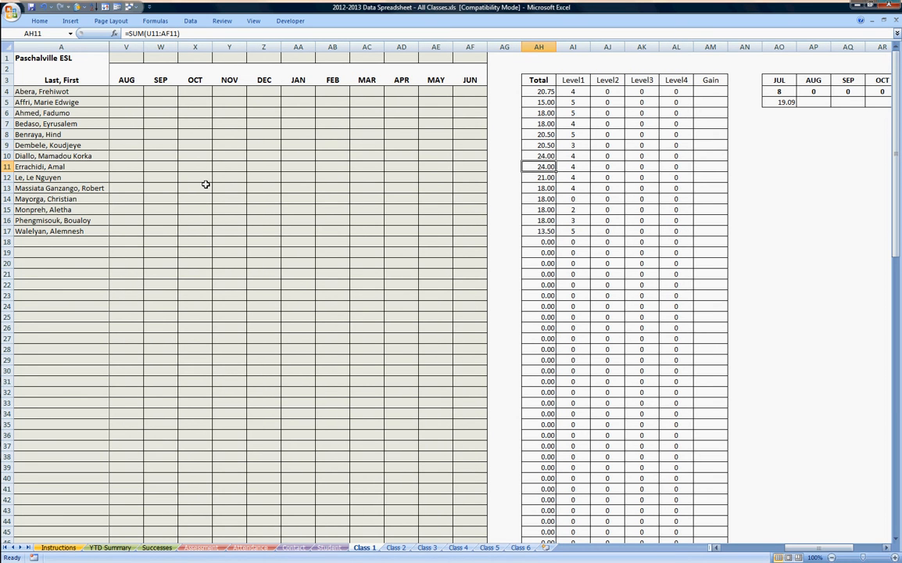
{"action": "left_click", "coordinate": [127, 93]}
{"action": "left_click", "coordinate": [127, 104]}
{"action": "left_click", "coordinate": [126, 113]}
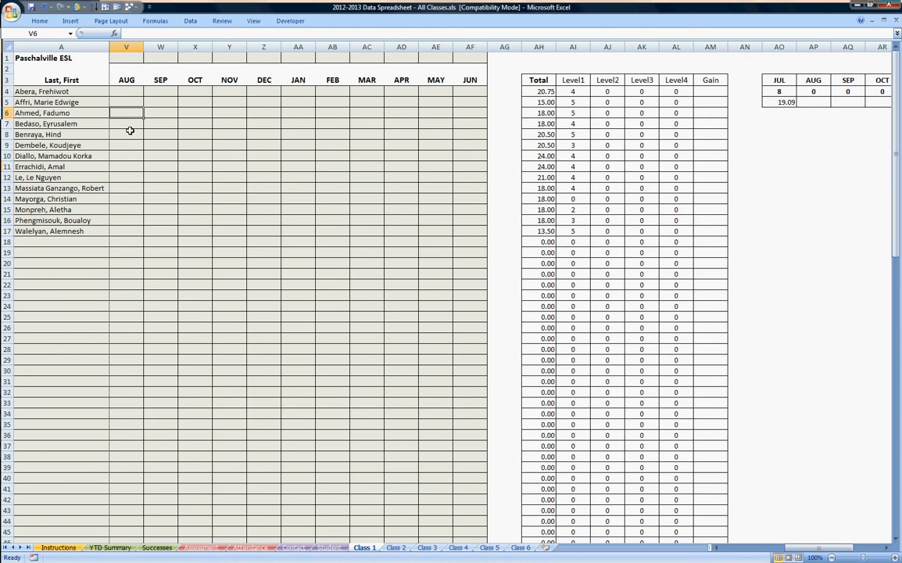
{"action": "left_click", "coordinate": [129, 130]}
{"action": "left_click_drag", "start_coordinate": [793, 547], "coordinate": [609, 547]}
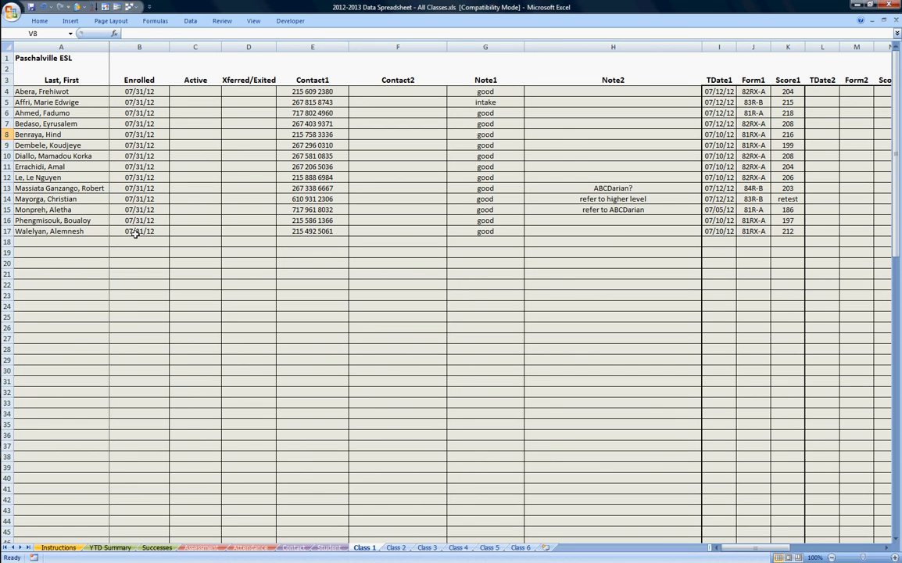
{"action": "left_click", "coordinate": [140, 86]}
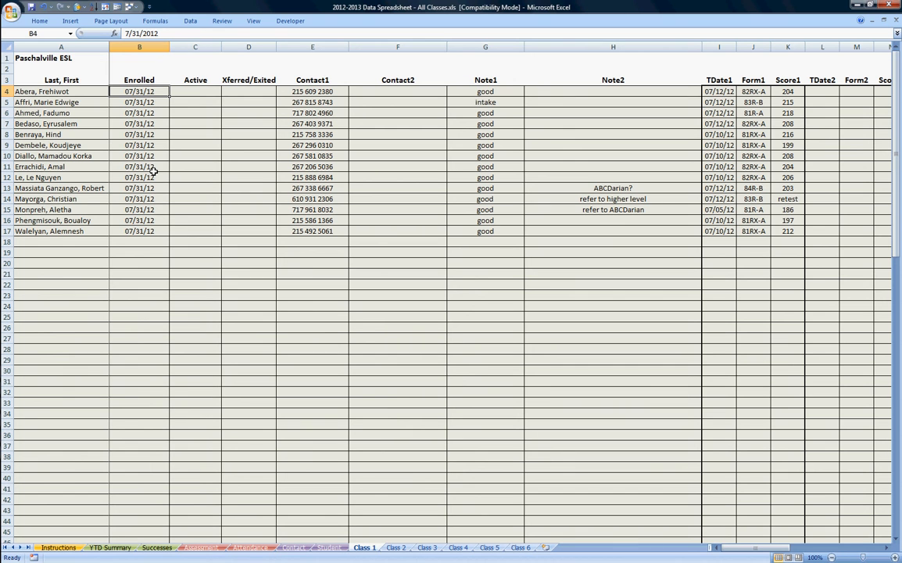
Step: Mark the students in rows 4, 5, 6, 10, 12 and 16 with x in the Active column
{"action": "left_click", "coordinate": [195, 93]}
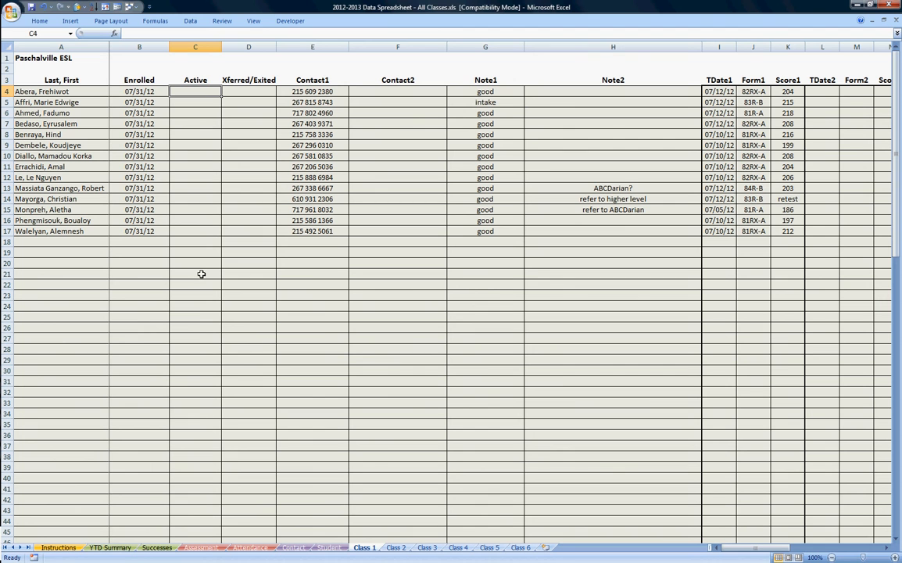
{"action": "type", "text": "x"}
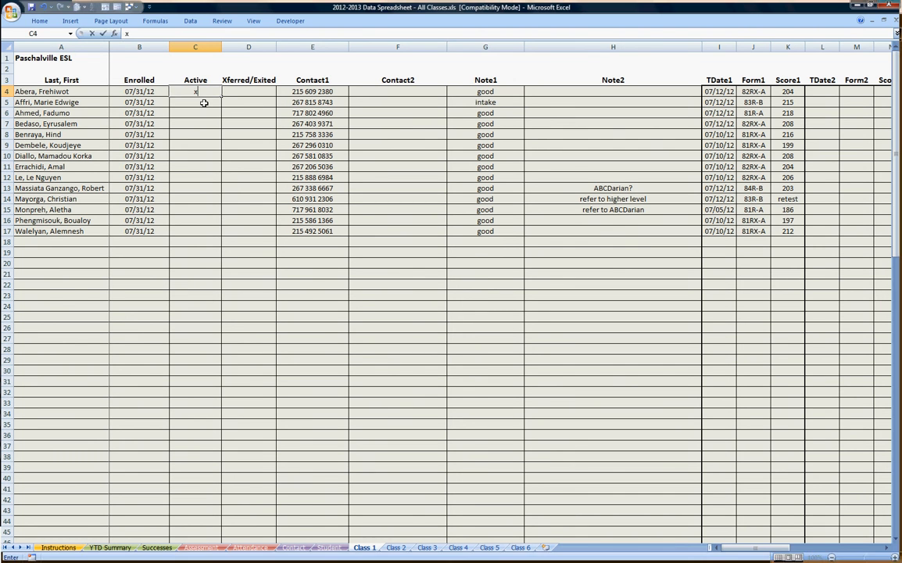
{"action": "key", "text": "Return"}
{"action": "type", "text": "x"}
{"action": "key", "text": "Return"}
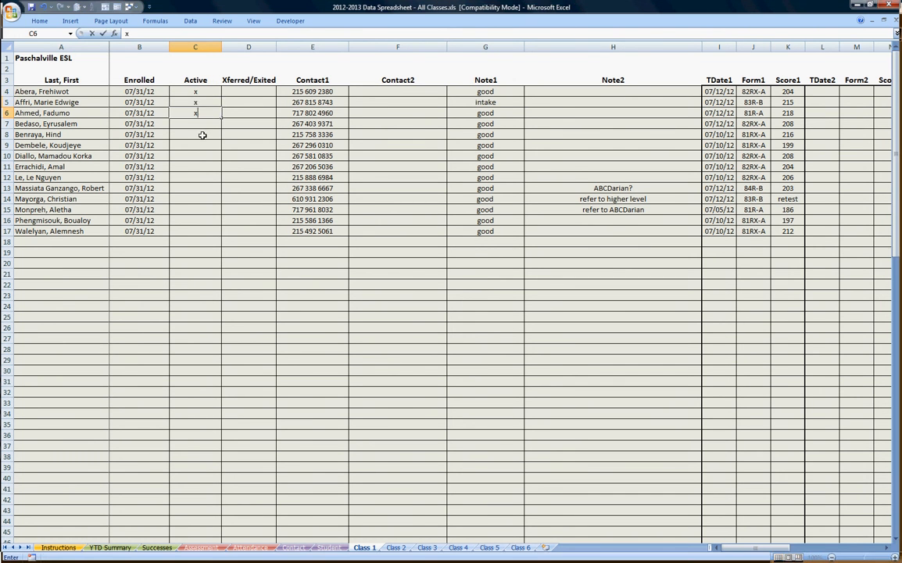
{"action": "type", "text": "x"}
{"action": "key", "text": "Return"}
{"action": "key", "text": "Return"}
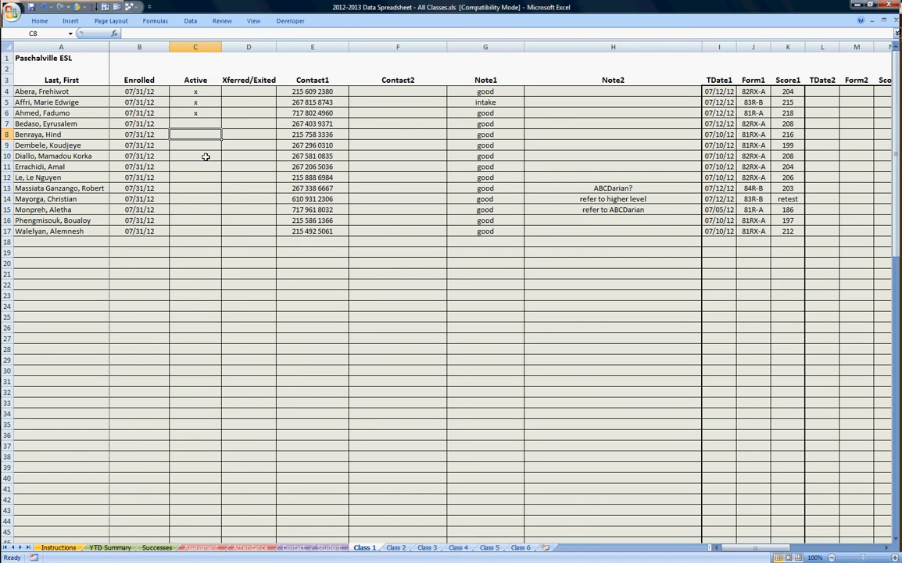
{"action": "left_click", "coordinate": [206, 156]}
{"action": "type", "text": "x"}
{"action": "left_click", "coordinate": [206, 176]}
{"action": "type", "text": "x"}
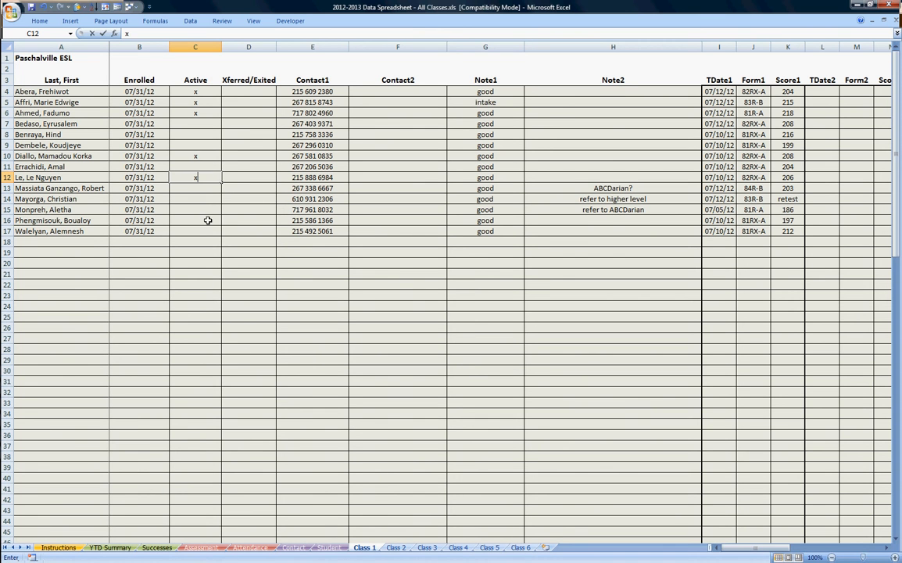
{"action": "left_click", "coordinate": [209, 220]}
{"action": "type", "text": "x"}
{"action": "left_click", "coordinate": [212, 265]}
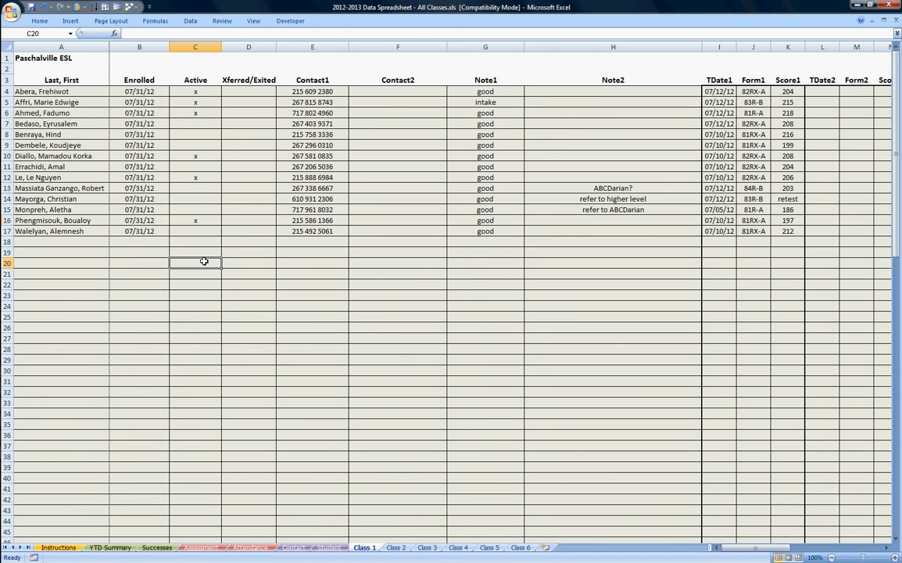
Step: Clear the contents of the Active column for all listed students, C4:C17
{"action": "left_click", "coordinate": [186, 91]}
{"action": "left_click_drag", "start_coordinate": [204, 155], "coordinate": [196, 227]}
{"action": "right_click", "coordinate": [196, 227]}
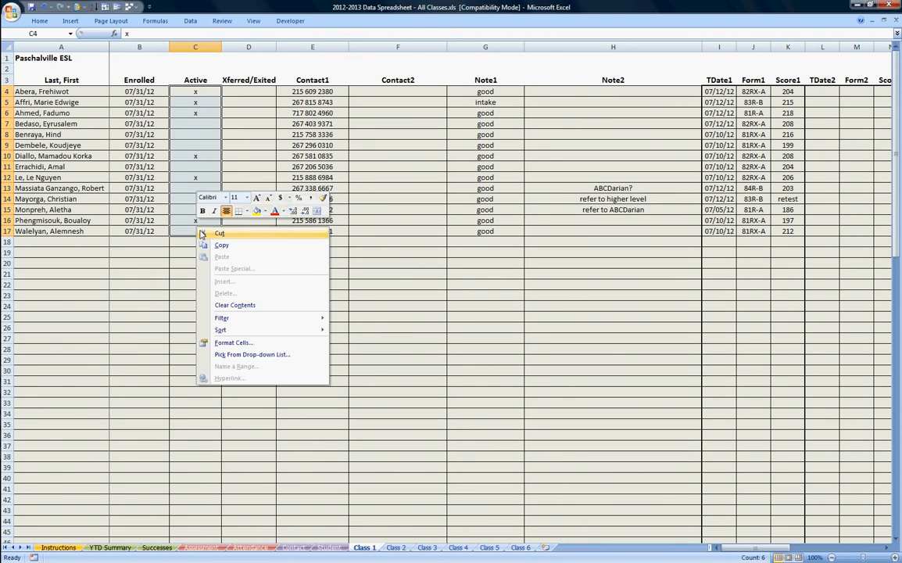
{"action": "left_click", "coordinate": [232, 307]}
Step: Review the Xferred/Exited cells D4:D17, the Contact1 and Contact2 columns, and the Note1 and Note2 columns
{"action": "left_click", "coordinate": [264, 233]}
{"action": "left_click_drag", "start_coordinate": [261, 93], "coordinate": [255, 230]}
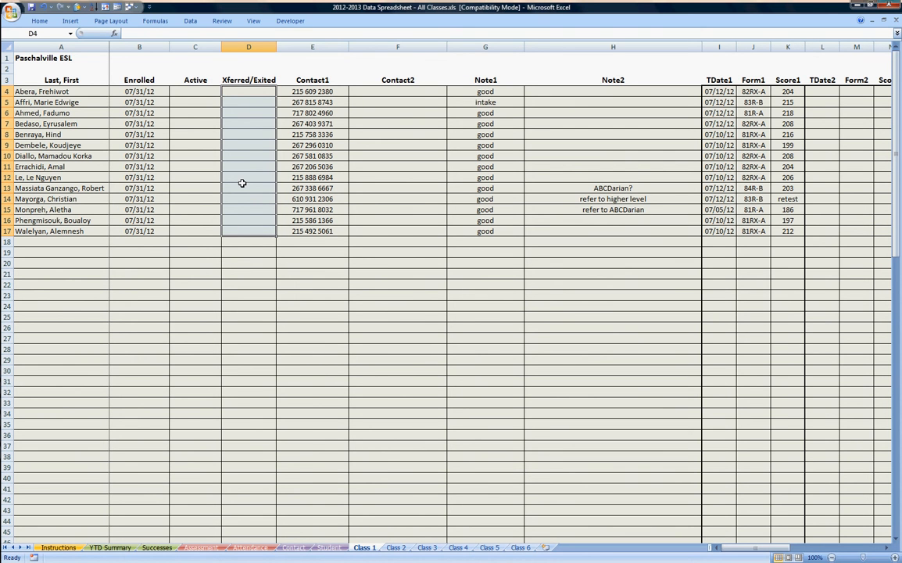
{"action": "left_click", "coordinate": [332, 79]}
{"action": "left_click", "coordinate": [368, 83]}
{"action": "left_click", "coordinate": [491, 81]}
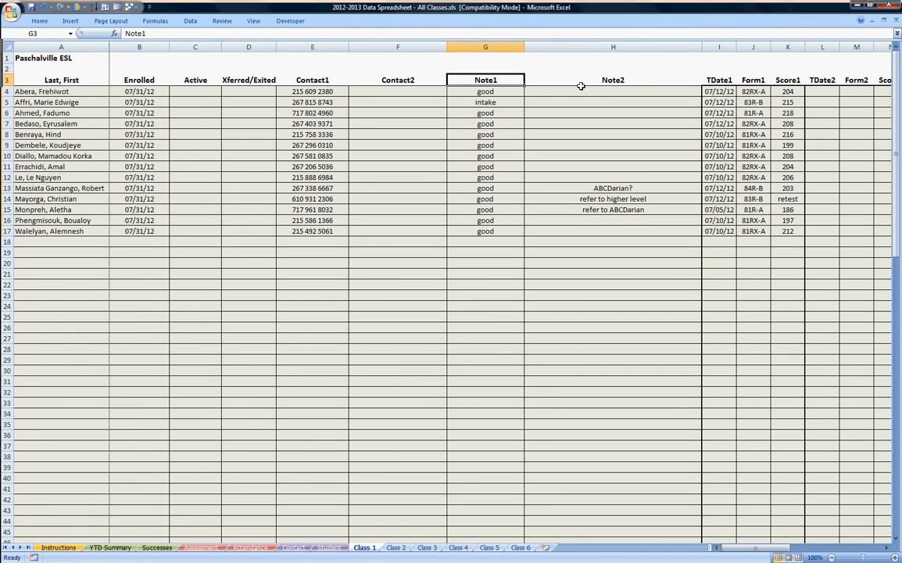
{"action": "left_click", "coordinate": [580, 83]}
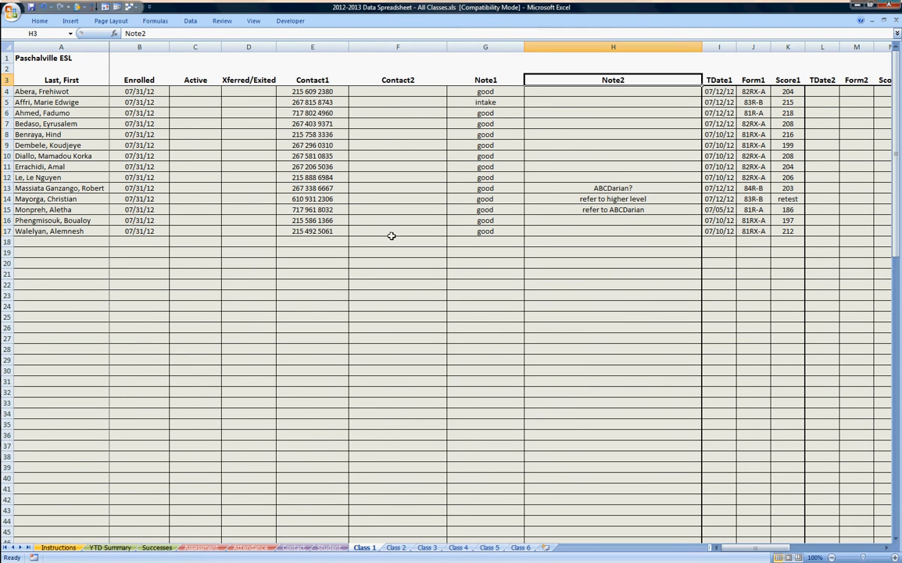
{"action": "left_click", "coordinate": [478, 92]}
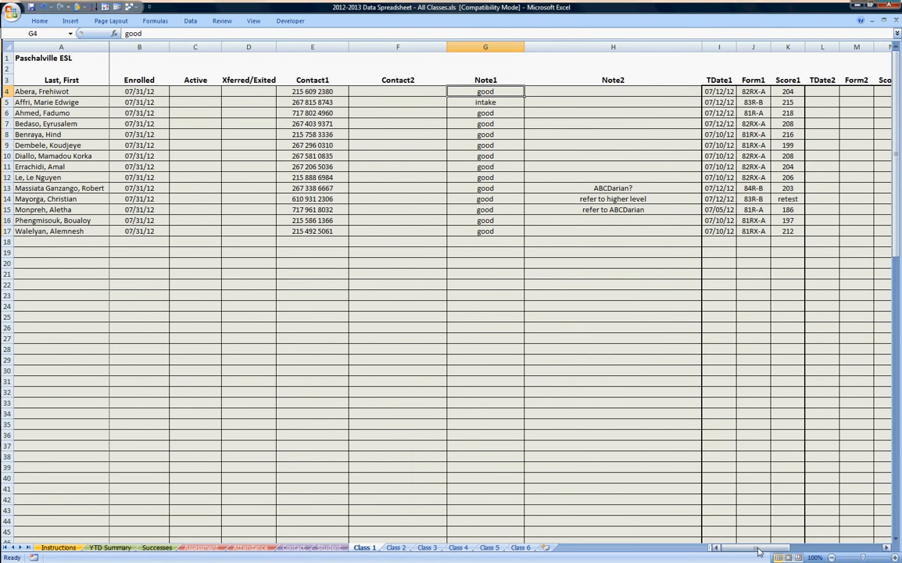
Step: Examine the TDate1, Form1 and Score1 columns and view the test form options available in J6
{"action": "left_click_drag", "start_coordinate": [758, 551], "coordinate": [748, 538]}
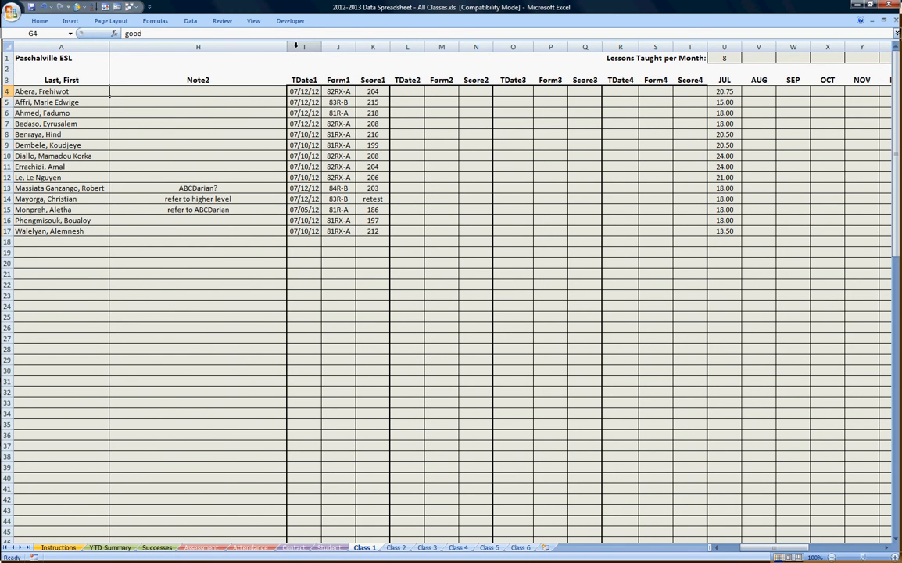
{"action": "left_click_drag", "start_coordinate": [295, 47], "coordinate": [373, 45]}
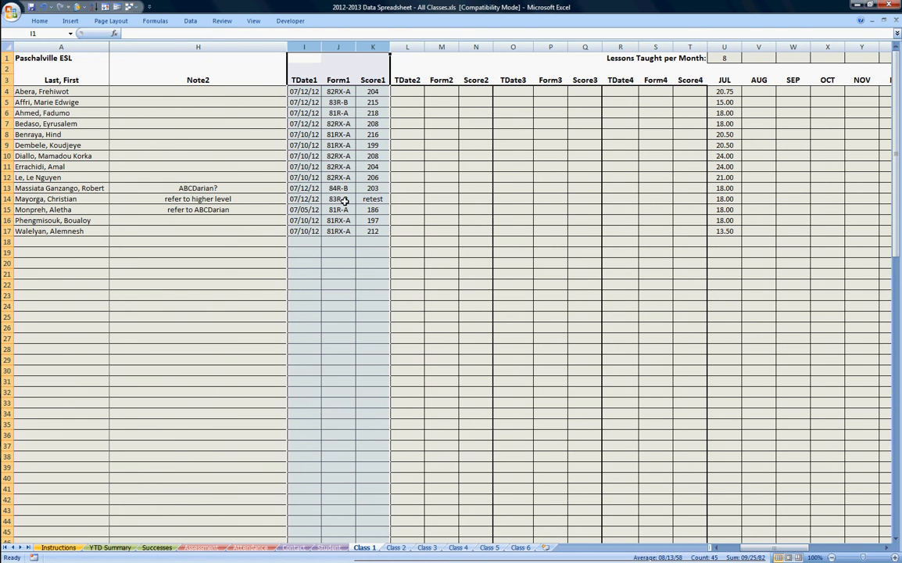
{"action": "left_click", "coordinate": [342, 115]}
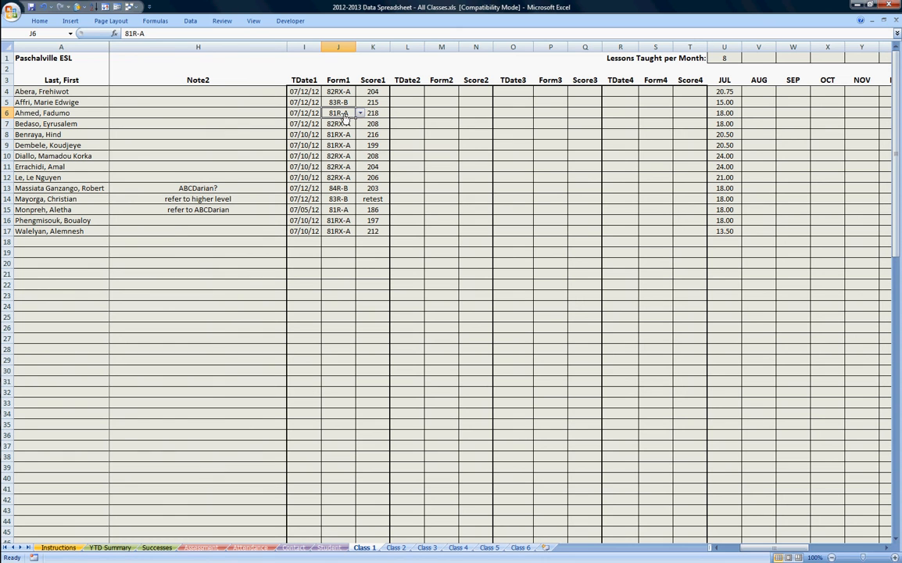
{"action": "left_click", "coordinate": [359, 113]}
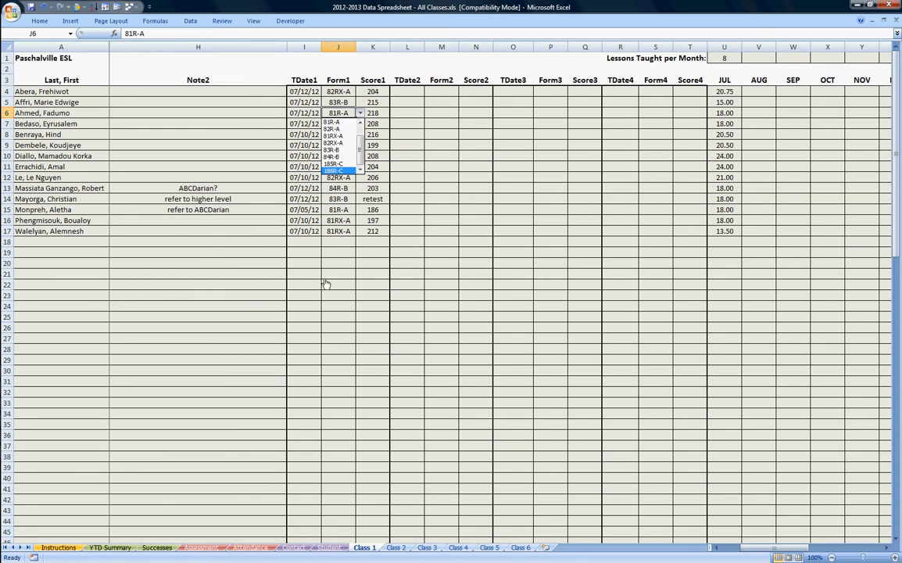
{"action": "key", "text": "Escape"}
Step: Inspect the Score1 column and the second test's TDate2, Form2 and Score2 columns
{"action": "left_click", "coordinate": [405, 125]}
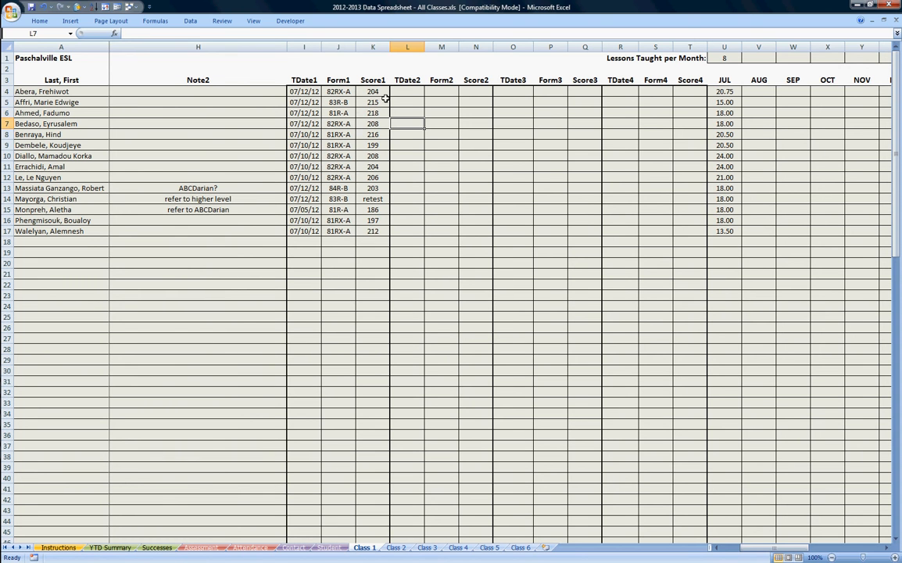
{"action": "left_click", "coordinate": [373, 46]}
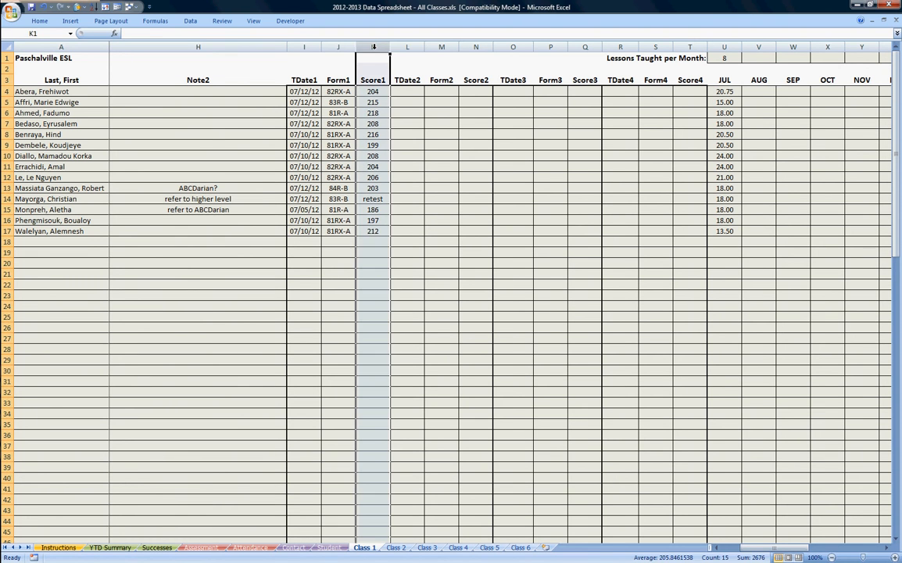
{"action": "left_click", "coordinate": [408, 144]}
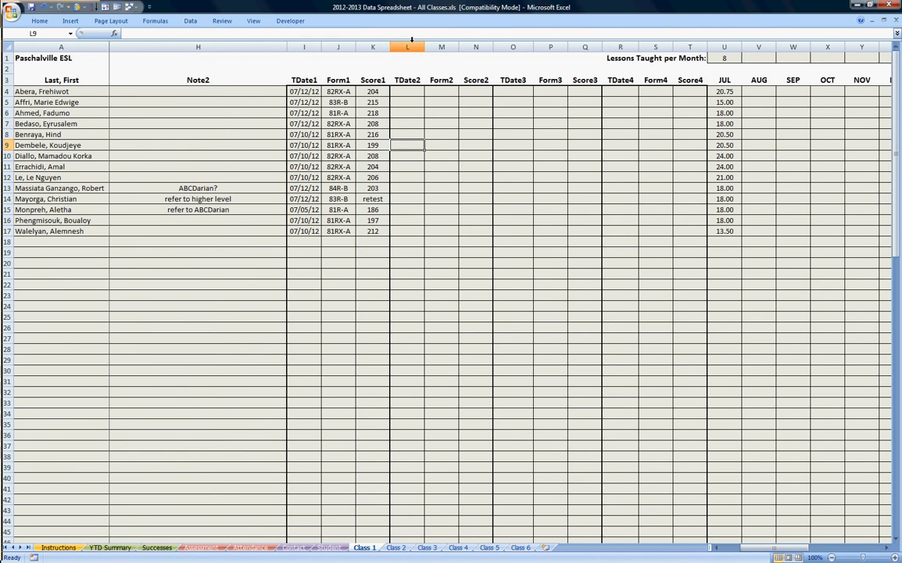
{"action": "left_click_drag", "start_coordinate": [407, 46], "coordinate": [475, 47]}
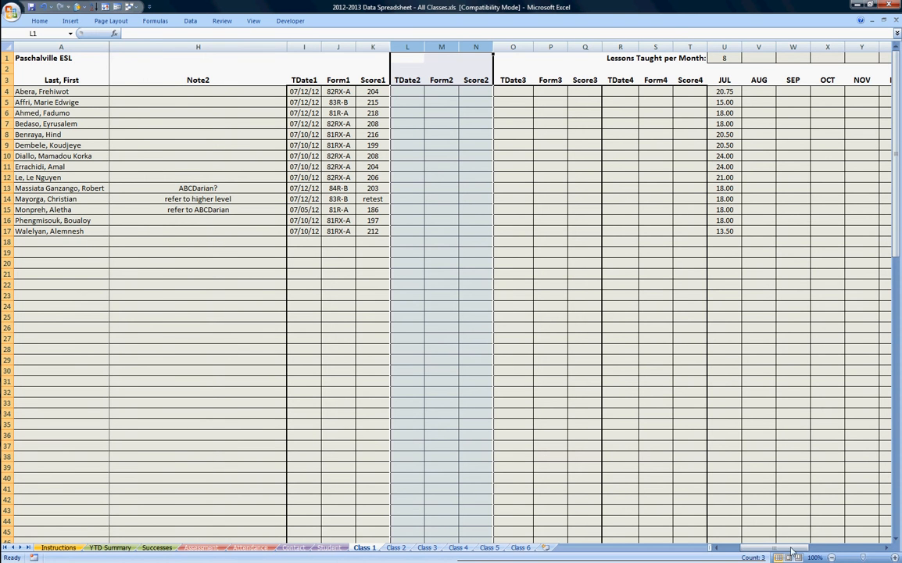
Step: Examine the first student's July hours in U4 and the July lessons-taught cell U1
{"action": "left_click_drag", "start_coordinate": [795, 548], "coordinate": [803, 550]}
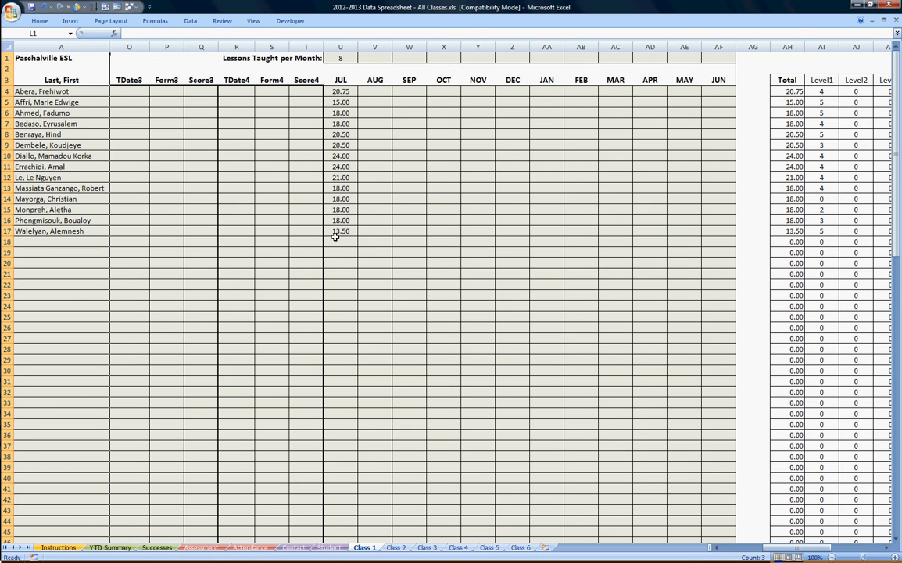
{"action": "left_click", "coordinate": [340, 91]}
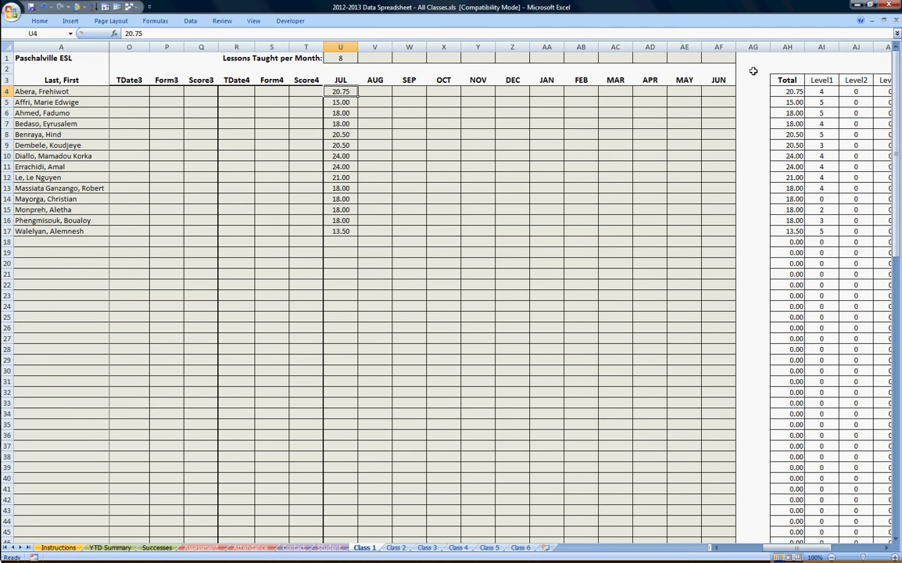
{"action": "left_click", "coordinate": [345, 59]}
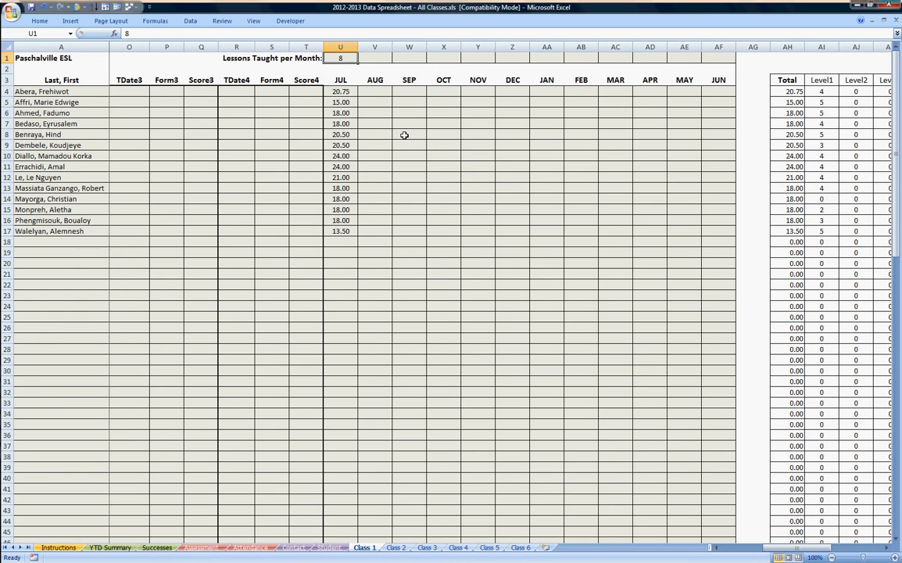
{"action": "left_click", "coordinate": [404, 135]}
{"action": "left_click", "coordinate": [341, 57]}
Step: Inspect the student name column and header row 3, and select the student records in rows 4 to 17
{"action": "left_click_drag", "start_coordinate": [793, 552], "coordinate": [770, 551]}
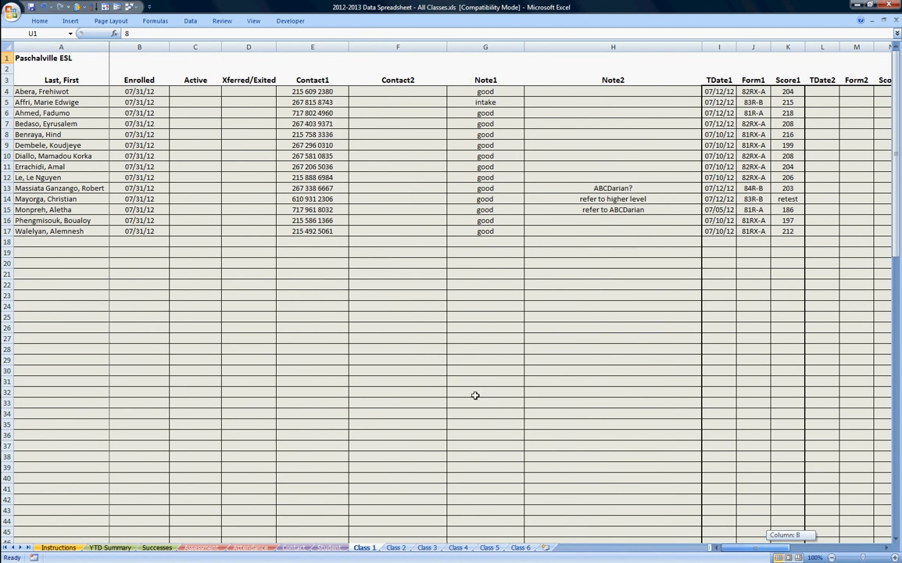
{"action": "left_click", "coordinate": [70, 155]}
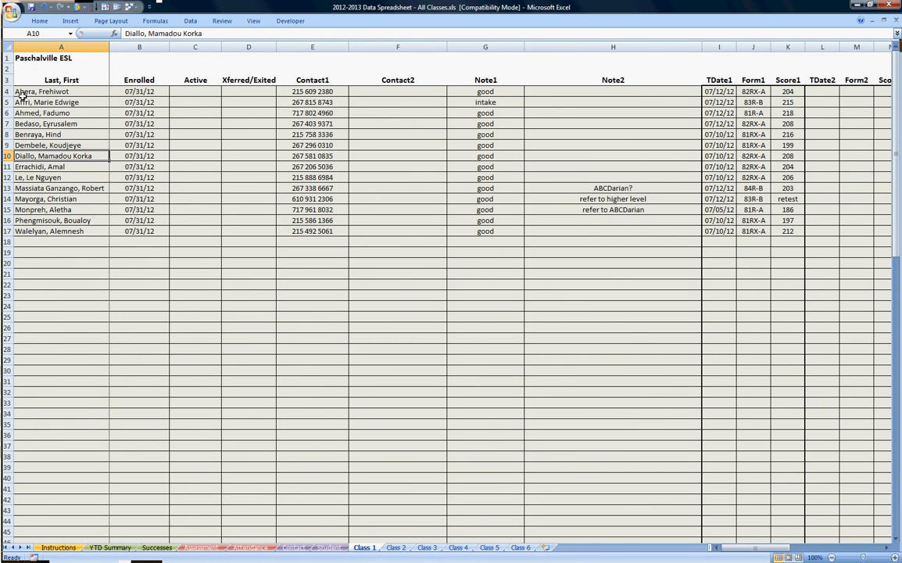
{"action": "left_click", "coordinate": [8, 81]}
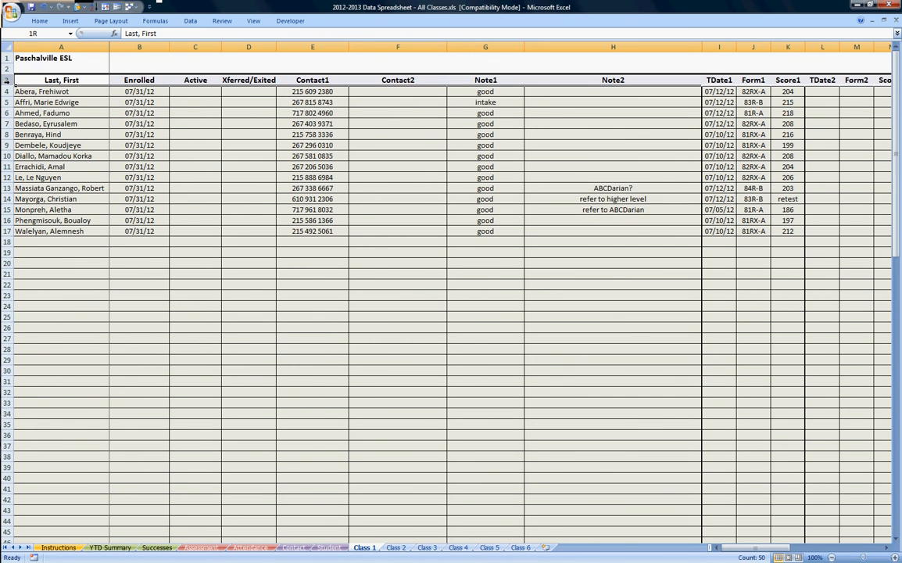
{"action": "left_click_drag", "start_coordinate": [7, 92], "coordinate": [7, 230]}
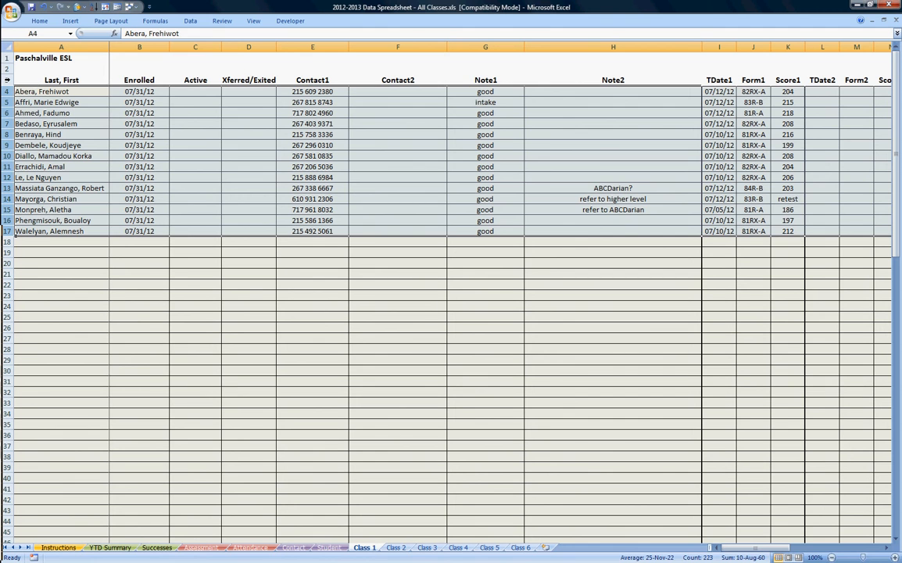
Step: Examine header row 3, the student names in A4:A17 and the blank row 2 above the headers
{"action": "left_click", "coordinate": [6, 80]}
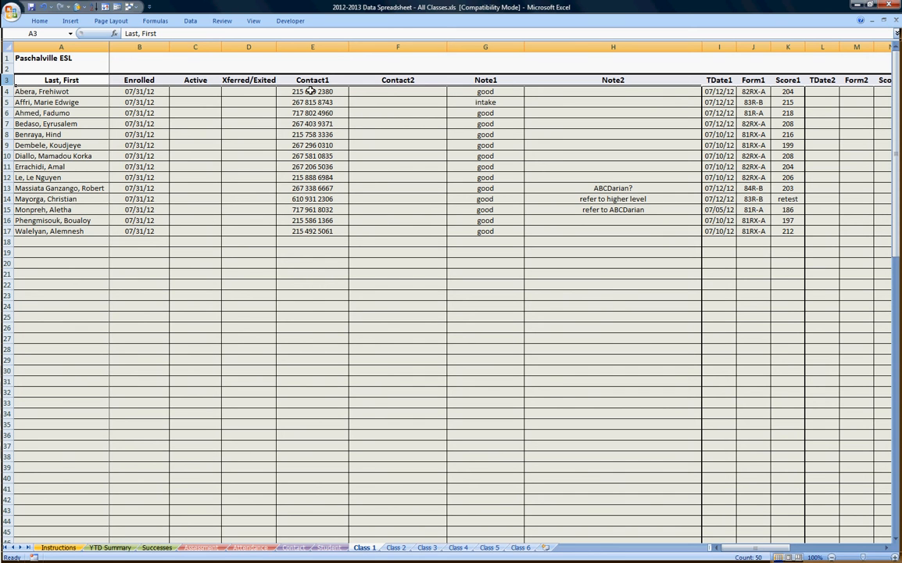
{"action": "left_click", "coordinate": [66, 146]}
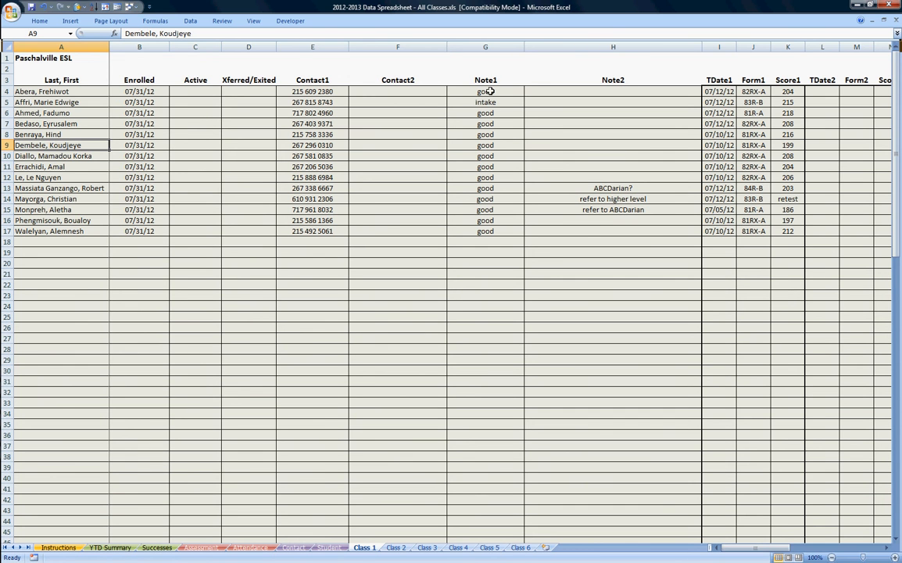
{"action": "left_click_drag", "start_coordinate": [75, 92], "coordinate": [70, 230]}
{"action": "left_click", "coordinate": [70, 188]}
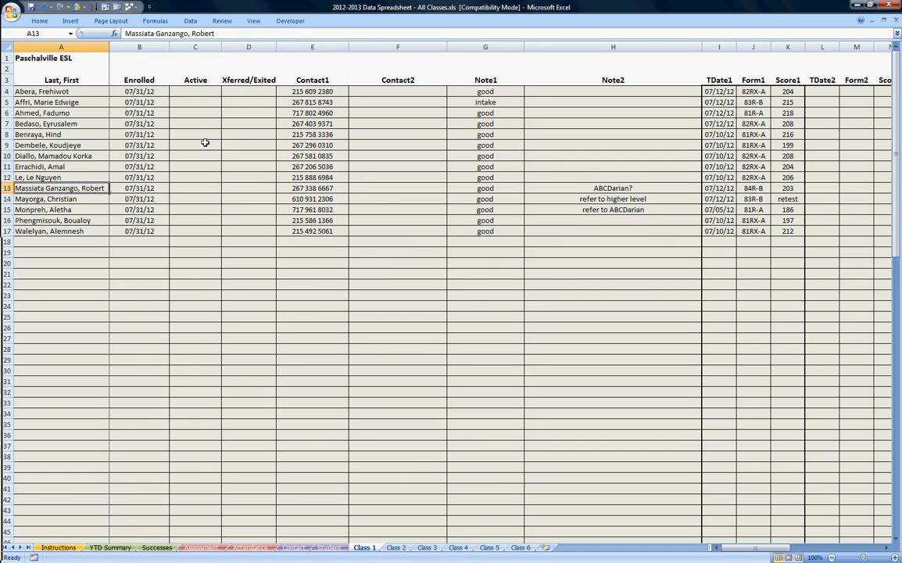
{"action": "left_click", "coordinate": [8, 69]}
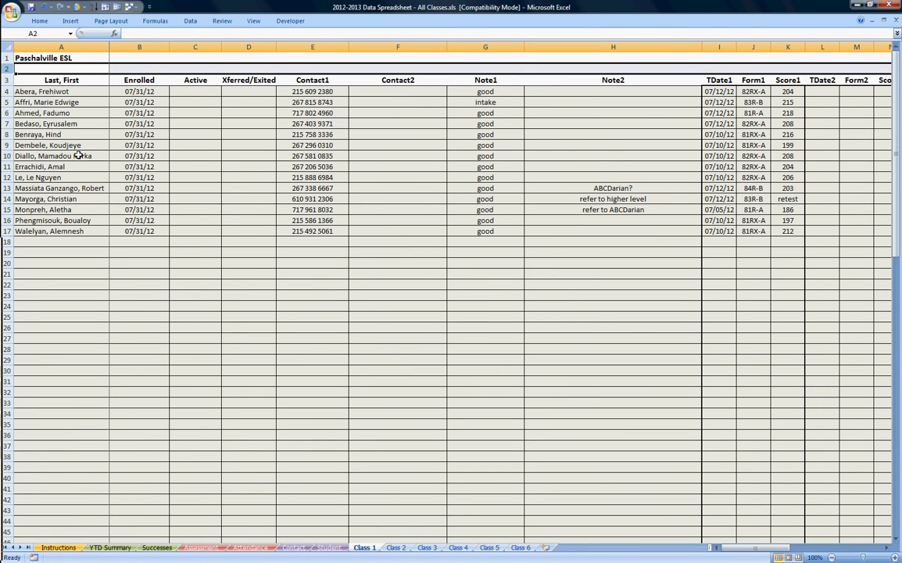
Step: Inspect the empty rows from row 18 down to the end of the bordered entry area
{"action": "left_click", "coordinate": [7, 242]}
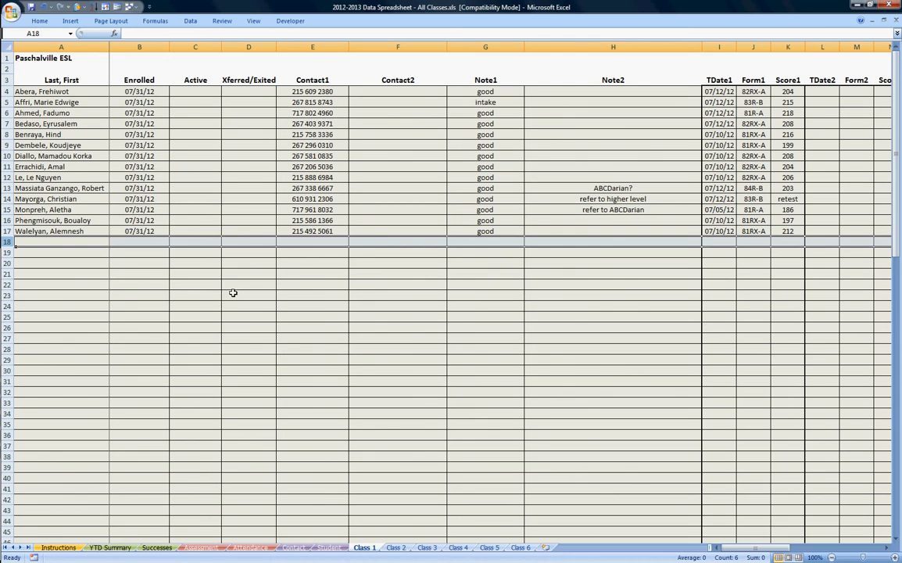
{"action": "scroll", "coordinate": [233, 291], "scroll_direction": "down", "scroll_amount": 12}
{"action": "scroll", "coordinate": [233, 291], "scroll_direction": "down", "scroll_amount": 6}
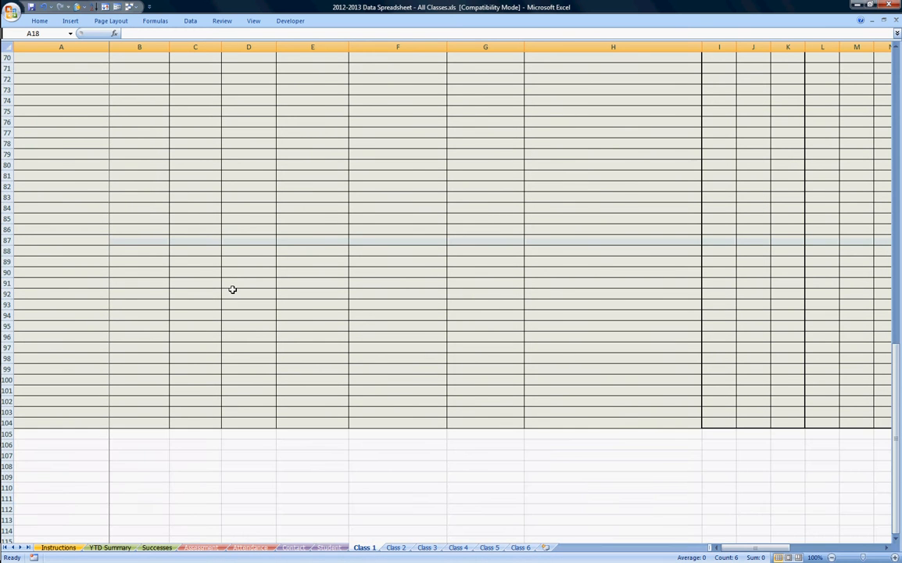
{"action": "scroll", "coordinate": [232, 290], "scroll_direction": "up", "scroll_amount": 12}
{"action": "scroll", "coordinate": [233, 290], "scroll_direction": "up", "scroll_amount": 6}
{"action": "left_click", "coordinate": [232, 286]}
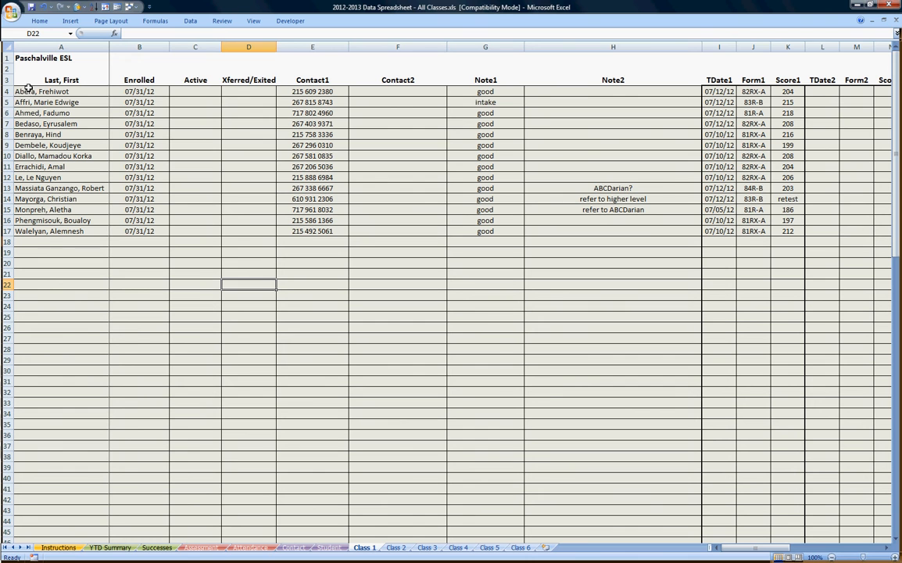
Step: Examine the student data block by selecting rows 3 to 17 with the headers, and rows 4 to 17 without them
{"action": "left_click_drag", "start_coordinate": [6, 80], "coordinate": [7, 230]}
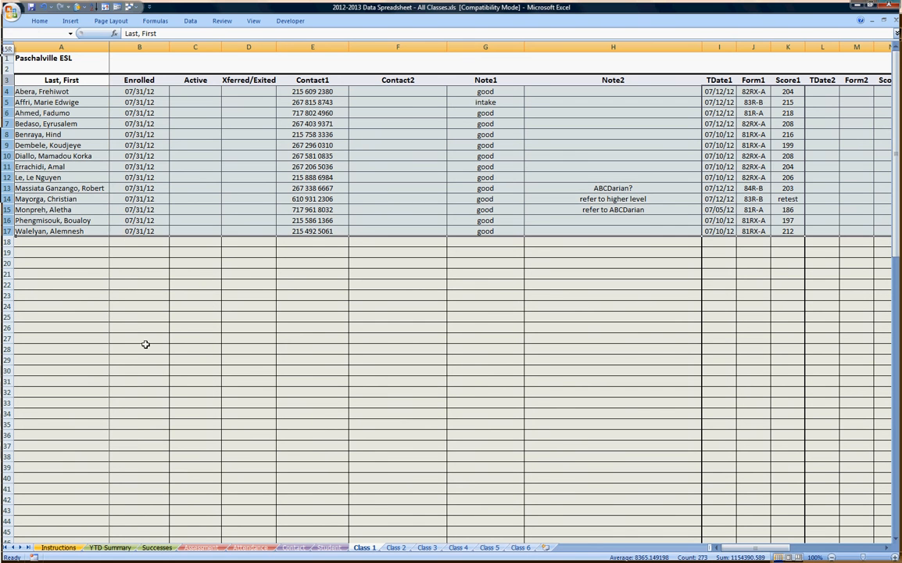
{"action": "left_click", "coordinate": [56, 166]}
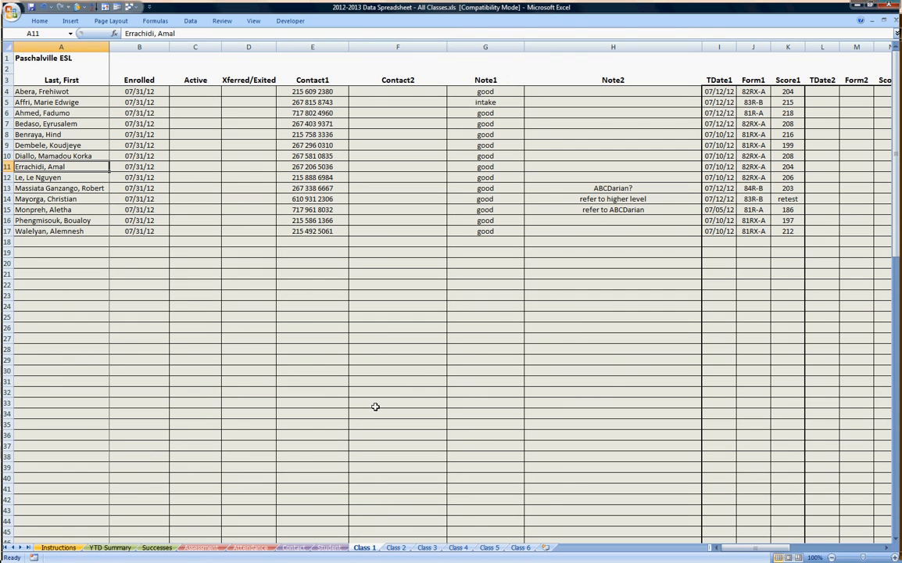
{"action": "left_click", "coordinate": [82, 110]}
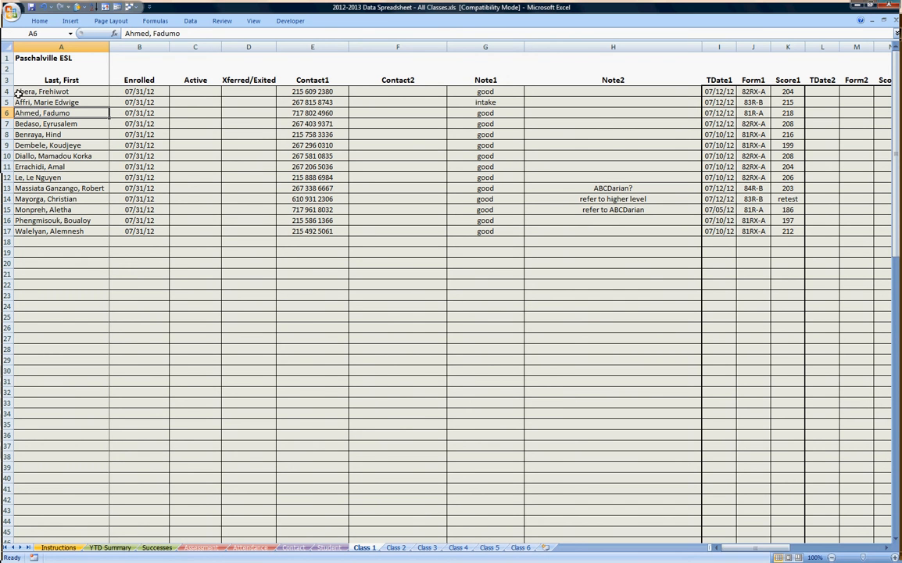
{"action": "left_click_drag", "start_coordinate": [6, 92], "coordinate": [7, 231]}
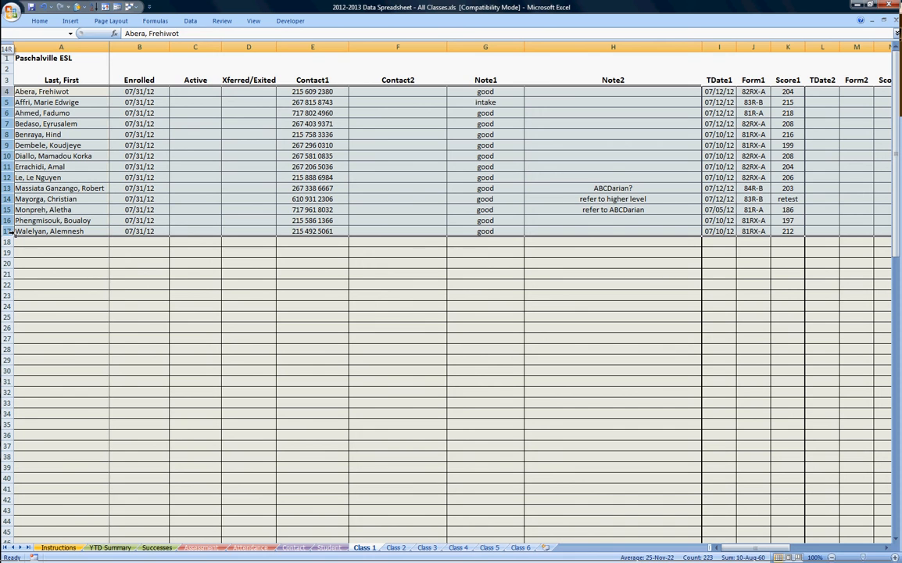
{"action": "left_click", "coordinate": [125, 286]}
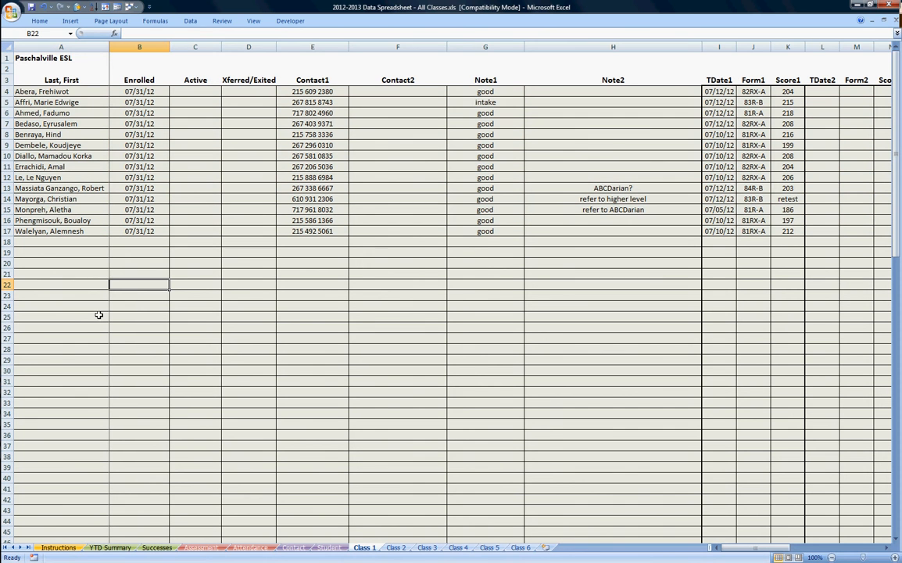
Step: Examine empty row 30 and the blank name cells A18 and A24 below the student list
{"action": "left_click", "coordinate": [16, 372]}
{"action": "left_click", "coordinate": [7, 370]}
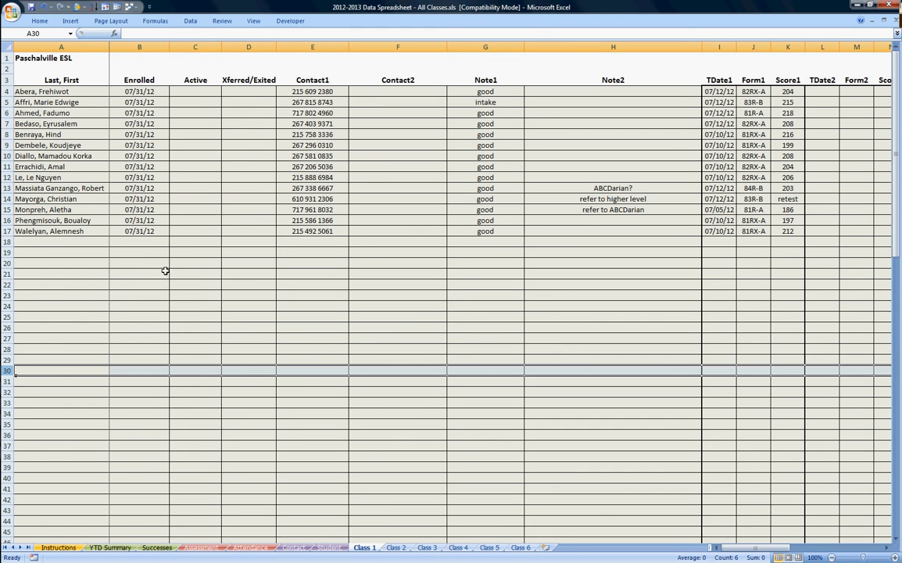
{"action": "left_click", "coordinate": [35, 242]}
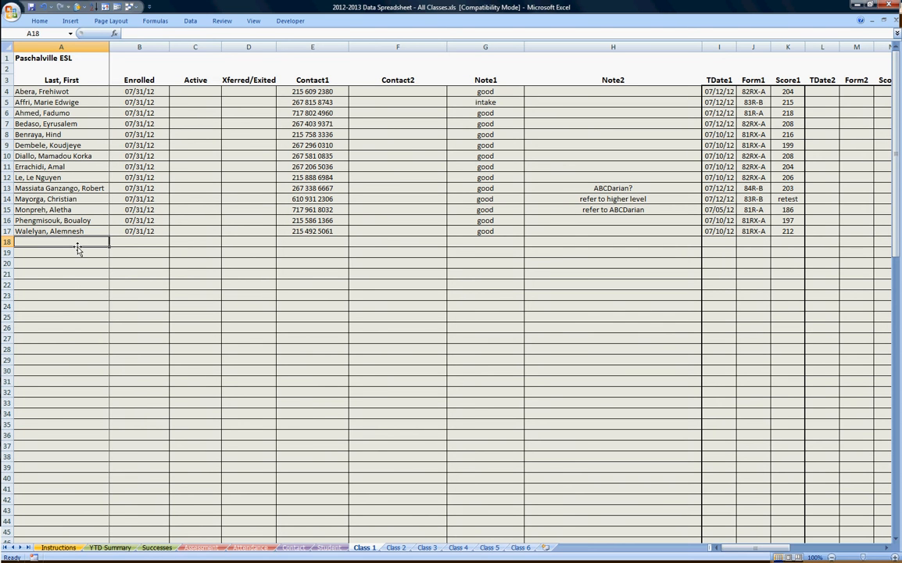
{"action": "left_click", "coordinate": [102, 305]}
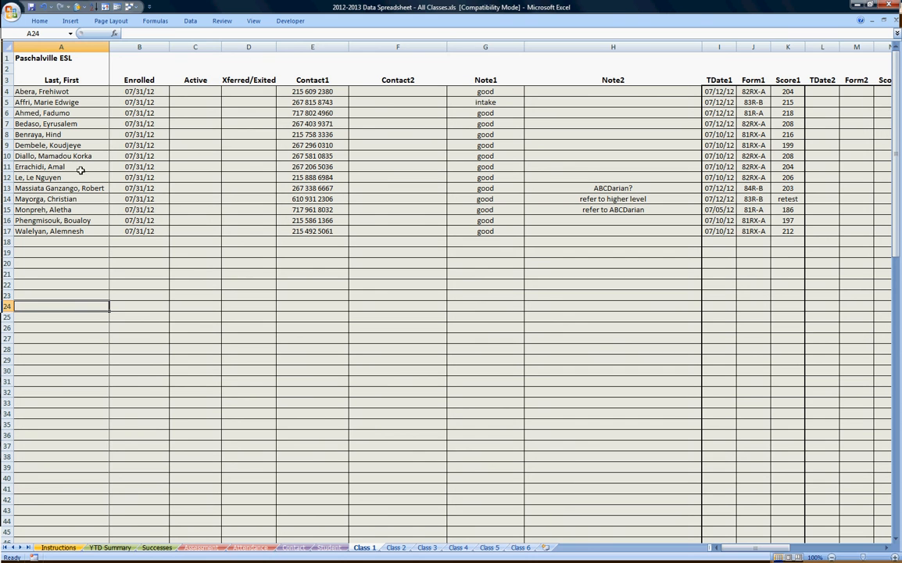
Step: Clear the contents of the student record in row 11 across A11:AF11
{"action": "left_click_drag", "start_coordinate": [23, 166], "coordinate": [822, 171]}
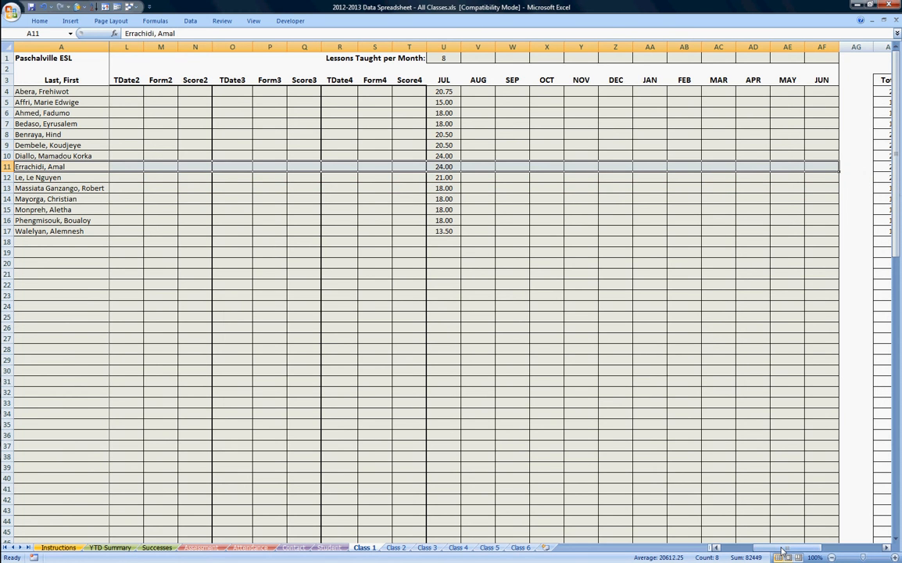
{"action": "left_click_drag", "start_coordinate": [782, 548], "coordinate": [741, 548]}
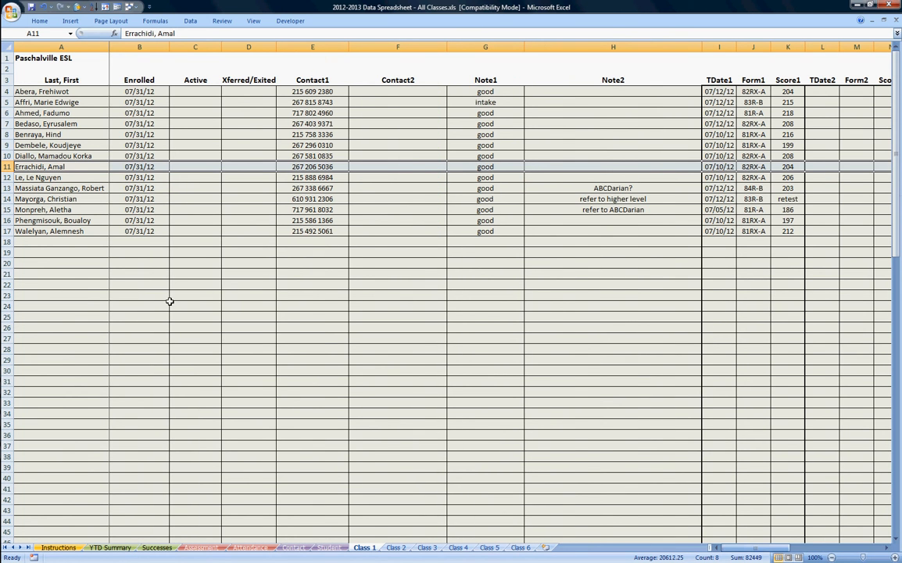
{"action": "right_click", "coordinate": [74, 168]}
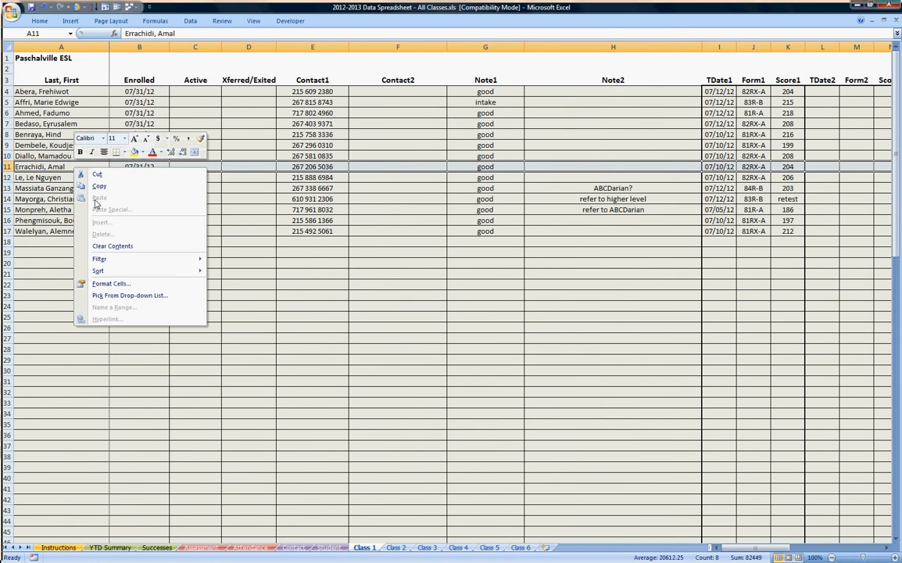
{"action": "left_click", "coordinate": [113, 245]}
{"action": "left_click", "coordinate": [124, 309]}
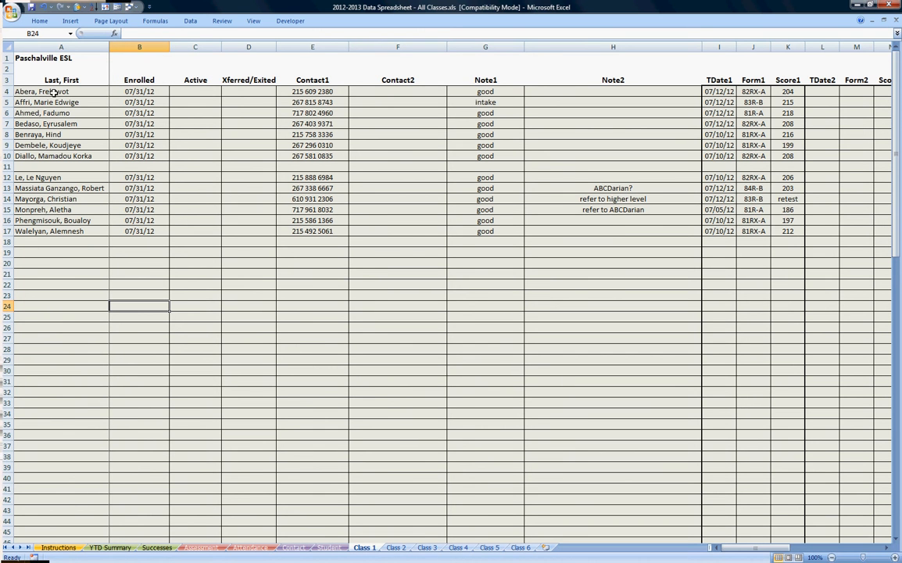
Step: Inspect rows 3 to 10 above the emptied row 11, and undo the clearing of that record
{"action": "left_click_drag", "start_coordinate": [10, 85], "coordinate": [7, 156]}
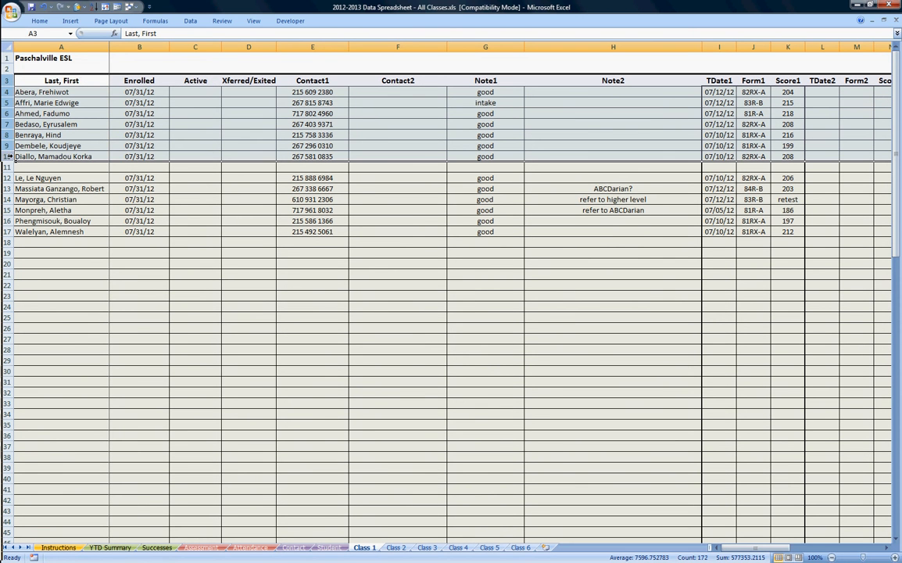
{"action": "left_click", "coordinate": [175, 292]}
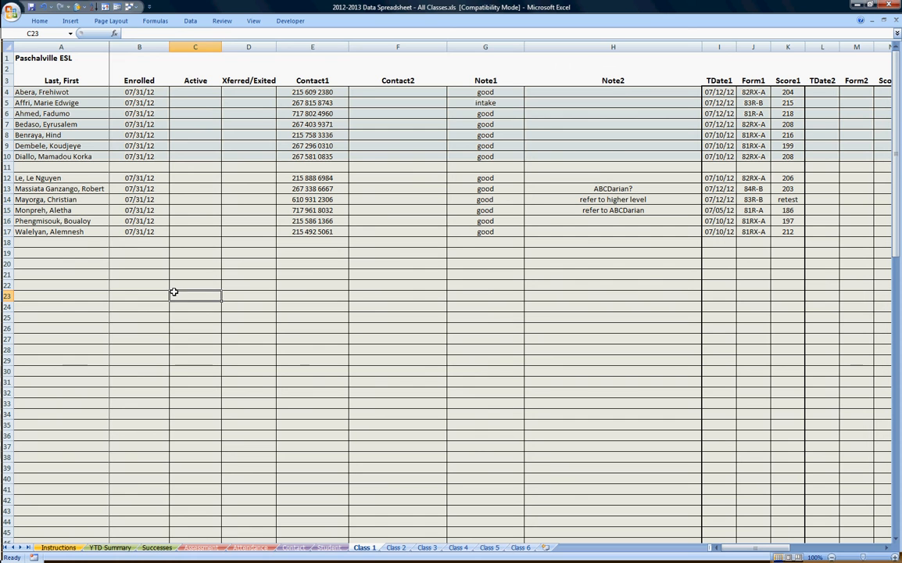
{"action": "left_click", "coordinate": [44, 7]}
{"action": "left_click", "coordinate": [44, 7]}
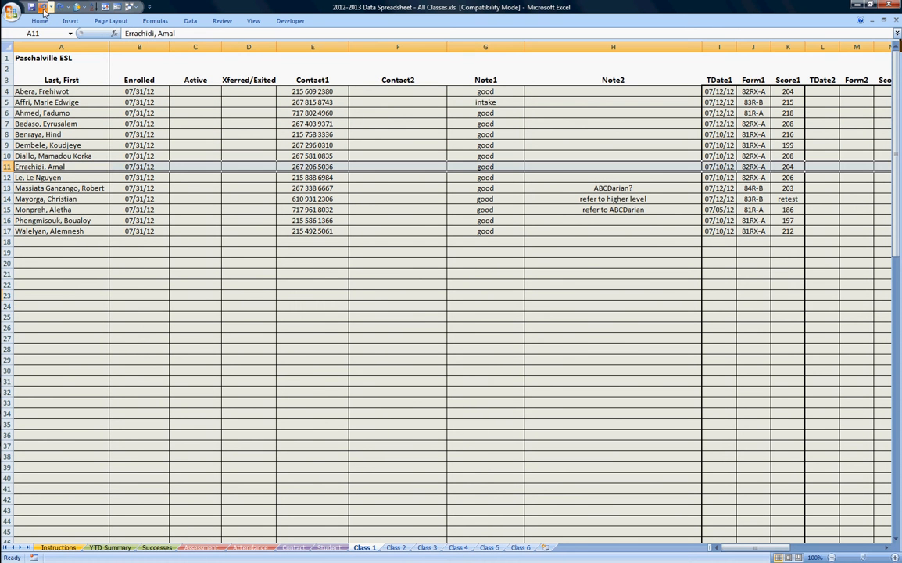
{"action": "left_click", "coordinate": [140, 349]}
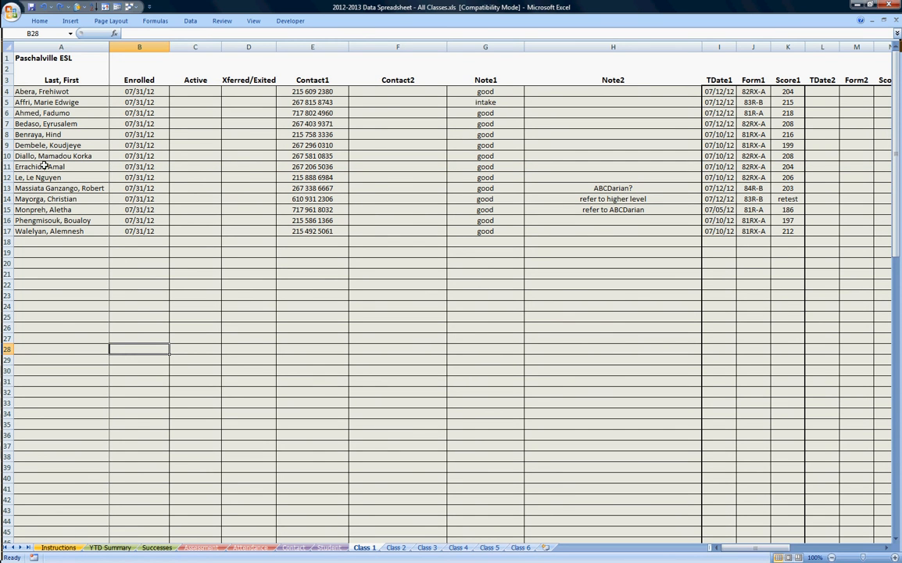
Step: Delete the Enrolled date of the student in row 10
{"action": "left_click", "coordinate": [6, 156]}
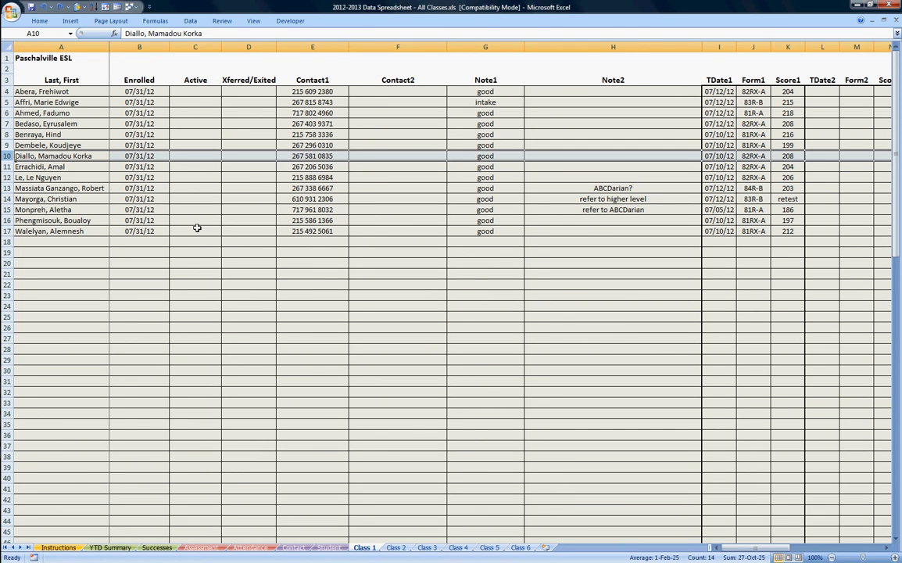
{"action": "left_click", "coordinate": [242, 297]}
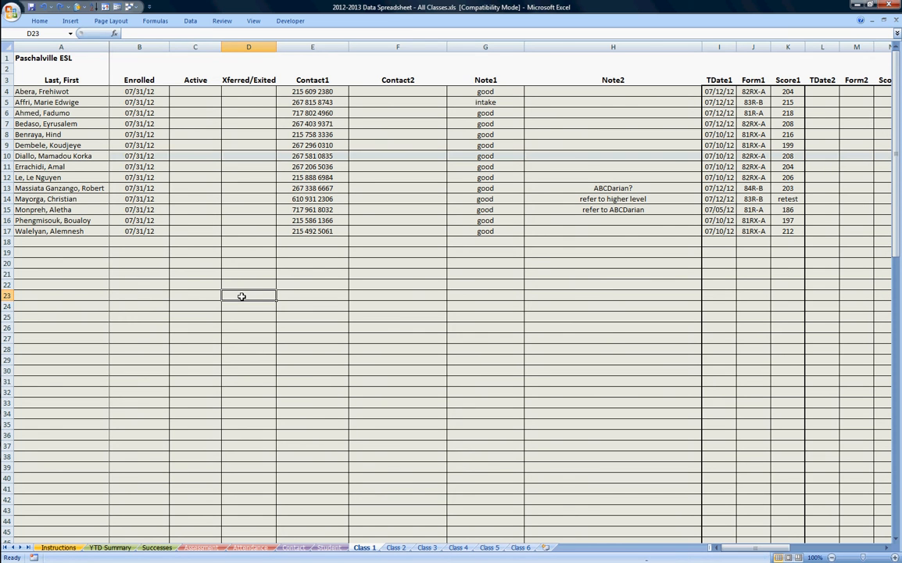
{"action": "left_click", "coordinate": [151, 157]}
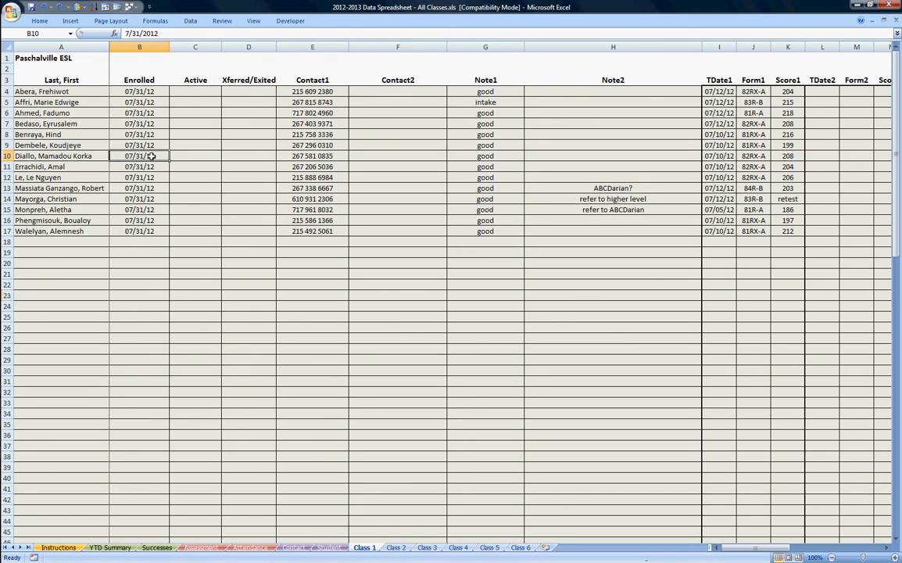
{"action": "key", "text": "Delete"}
{"action": "left_click", "coordinate": [209, 380]}
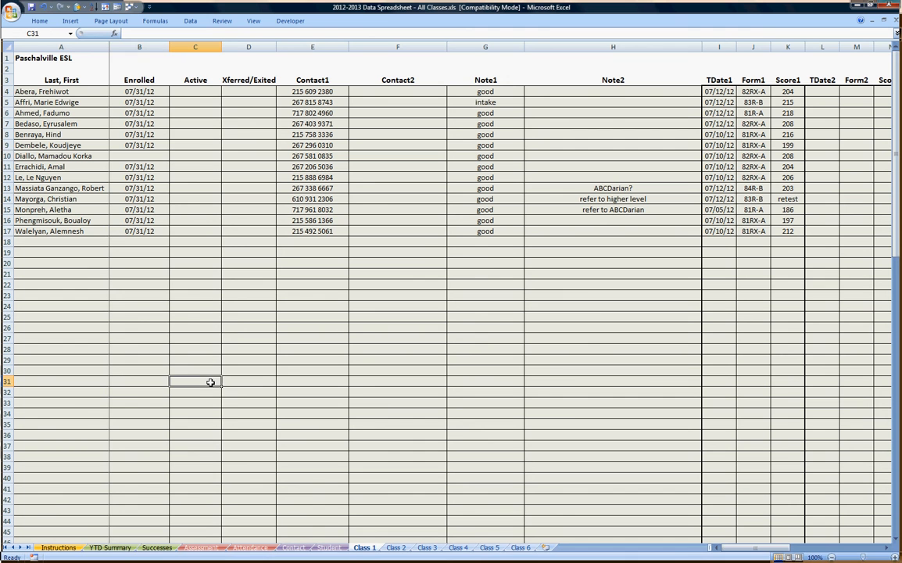
Step: Sort the student records by the Enrolled column, on values, from oldest to newest
{"action": "left_click", "coordinate": [56, 135]}
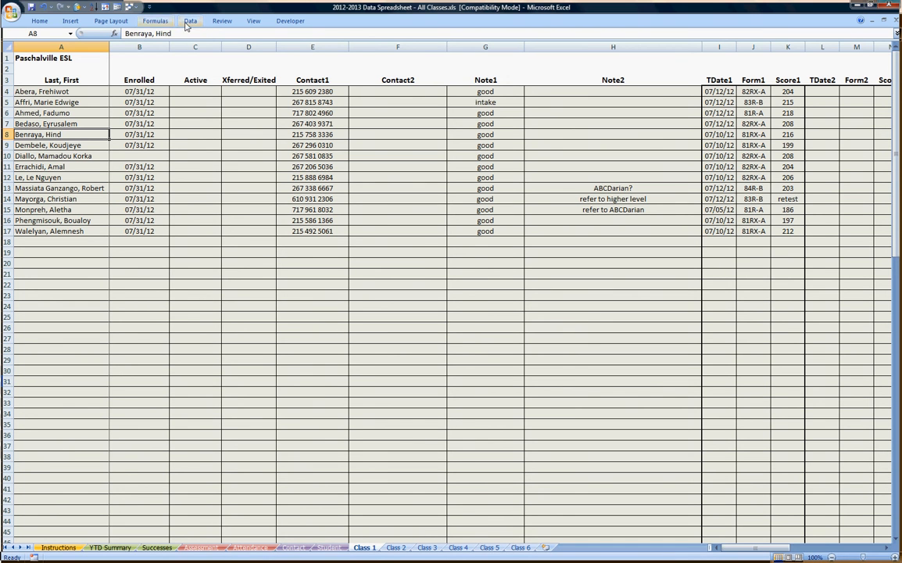
{"action": "left_click", "coordinate": [194, 23]}
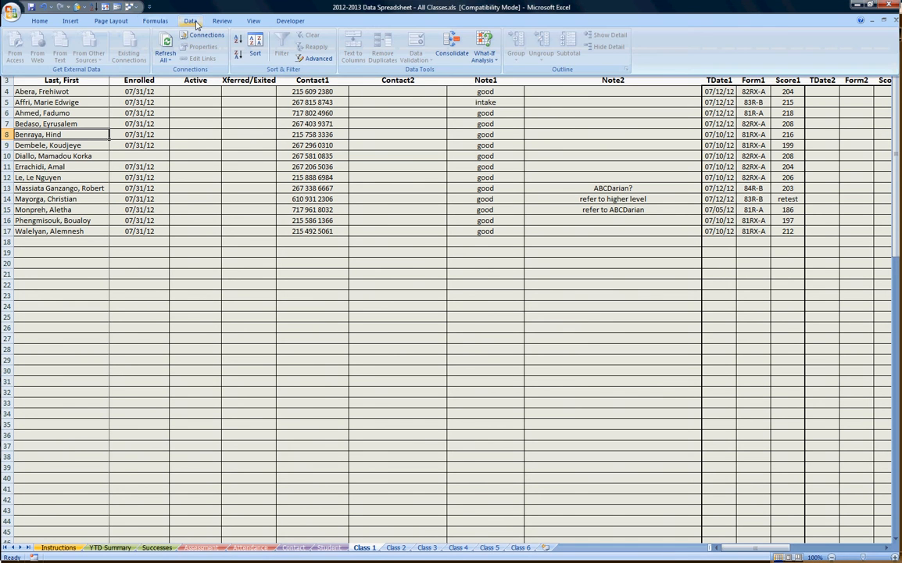
{"action": "left_click", "coordinate": [256, 44]}
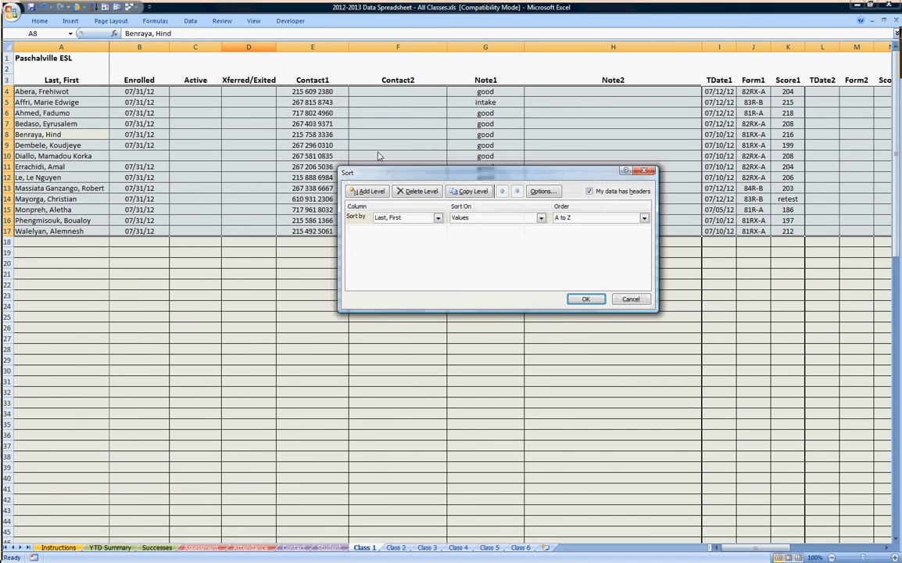
{"action": "left_click", "coordinate": [438, 218]}
{"action": "left_click", "coordinate": [411, 236]}
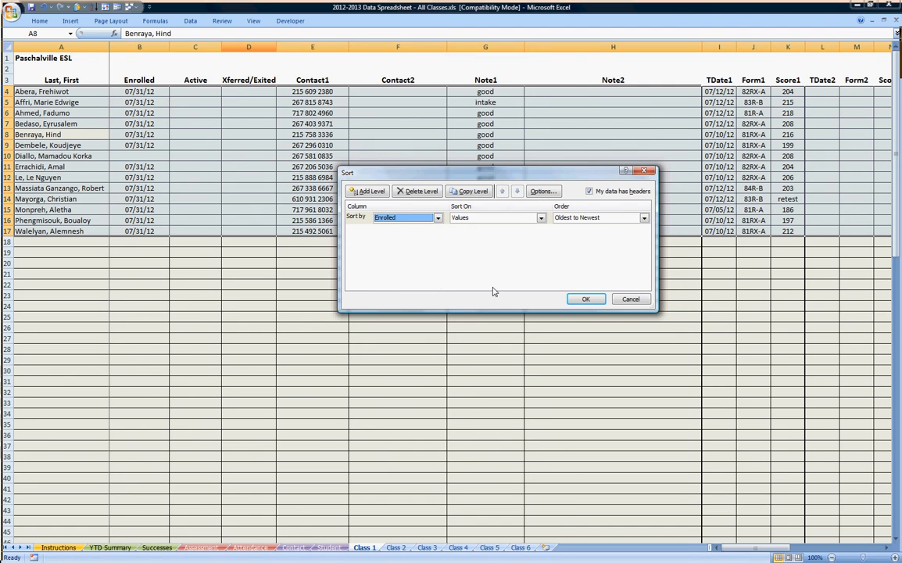
{"action": "left_click", "coordinate": [585, 299]}
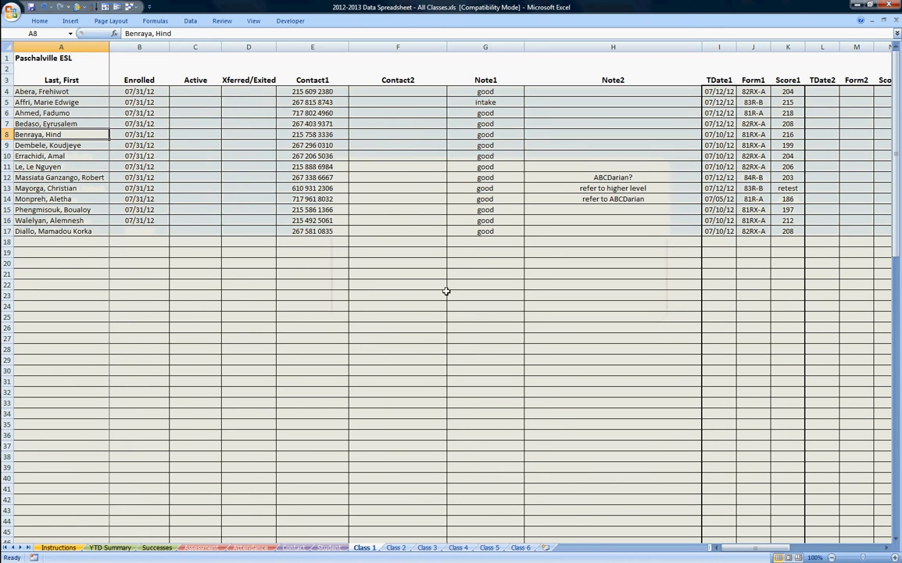
Step: Clear the contents of the student record in row 17 that has no Enrolled date, across A17:AF17
{"action": "left_click", "coordinate": [132, 231]}
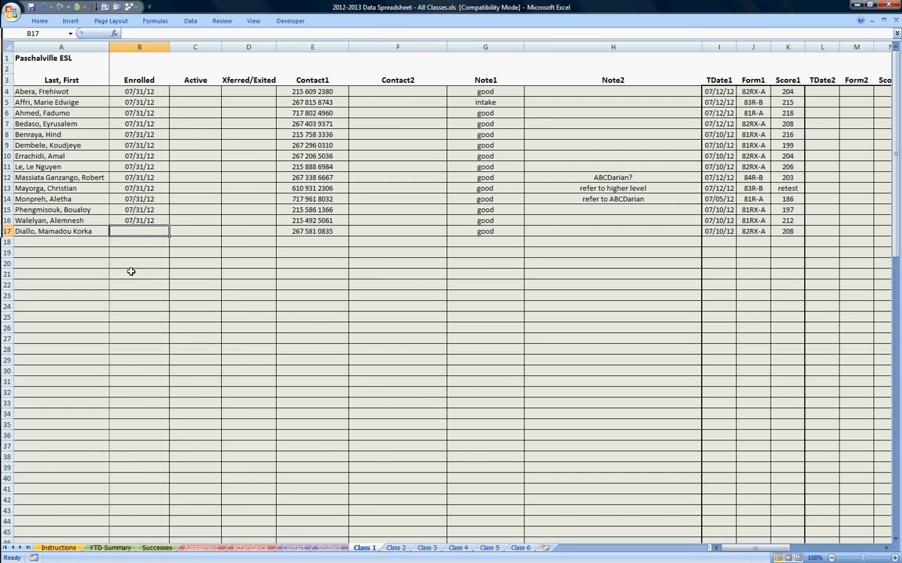
{"action": "left_click_drag", "start_coordinate": [20, 230], "coordinate": [833, 232]}
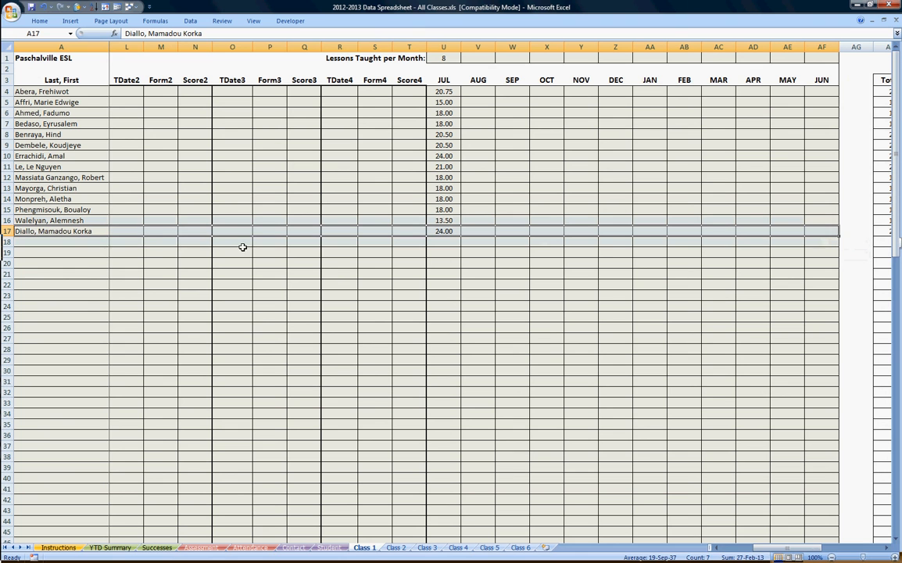
{"action": "right_click", "coordinate": [146, 232]}
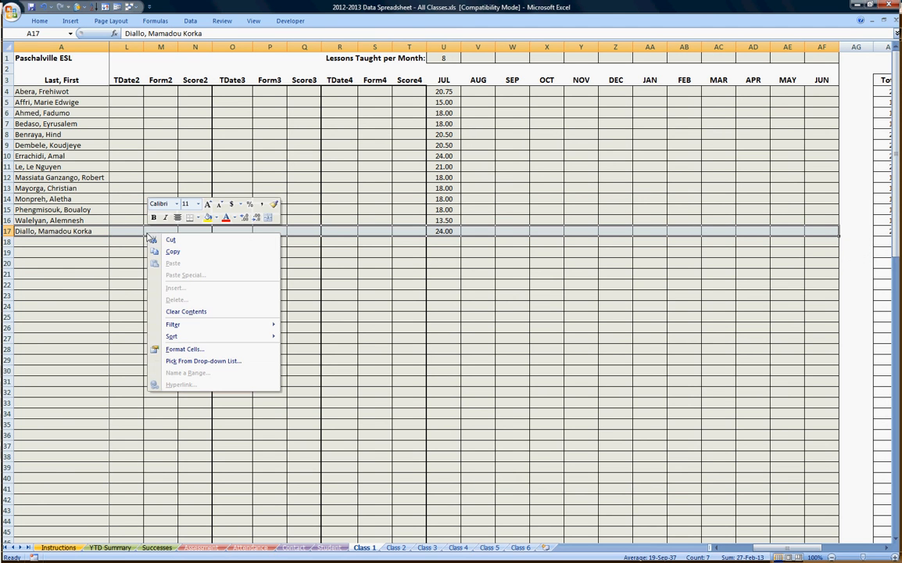
{"action": "left_click", "coordinate": [187, 311]}
{"action": "left_click", "coordinate": [311, 374]}
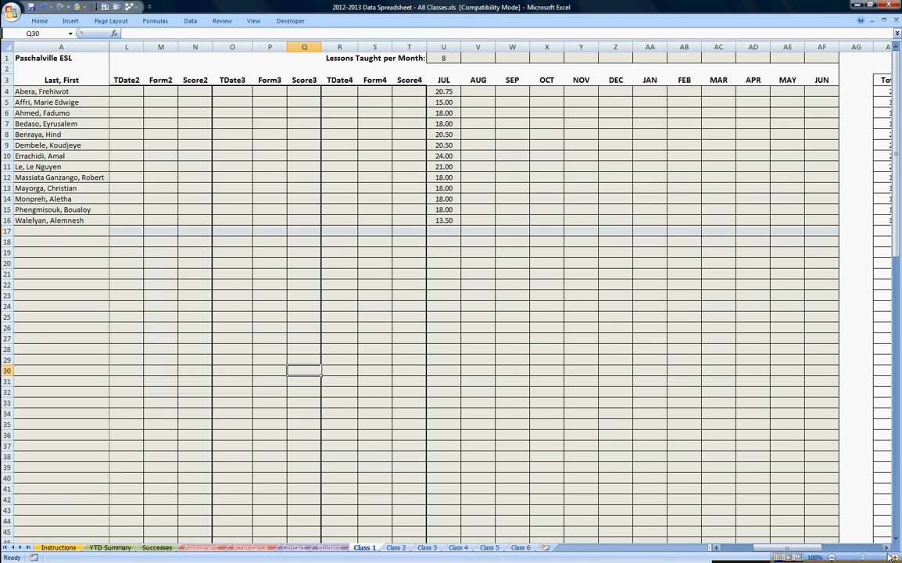
{"action": "left_click_drag", "start_coordinate": [800, 548], "coordinate": [736, 548]}
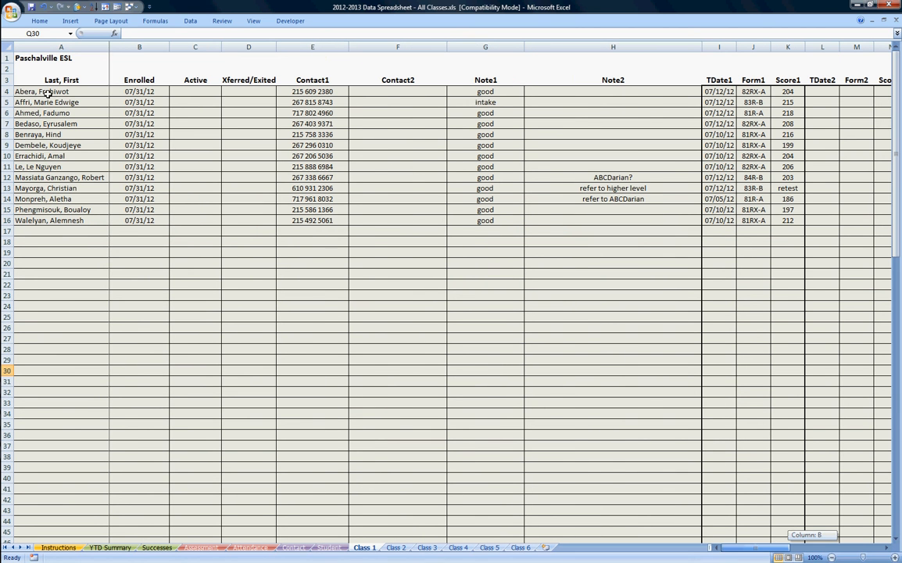
{"action": "left_click_drag", "start_coordinate": [47, 92], "coordinate": [53, 220]}
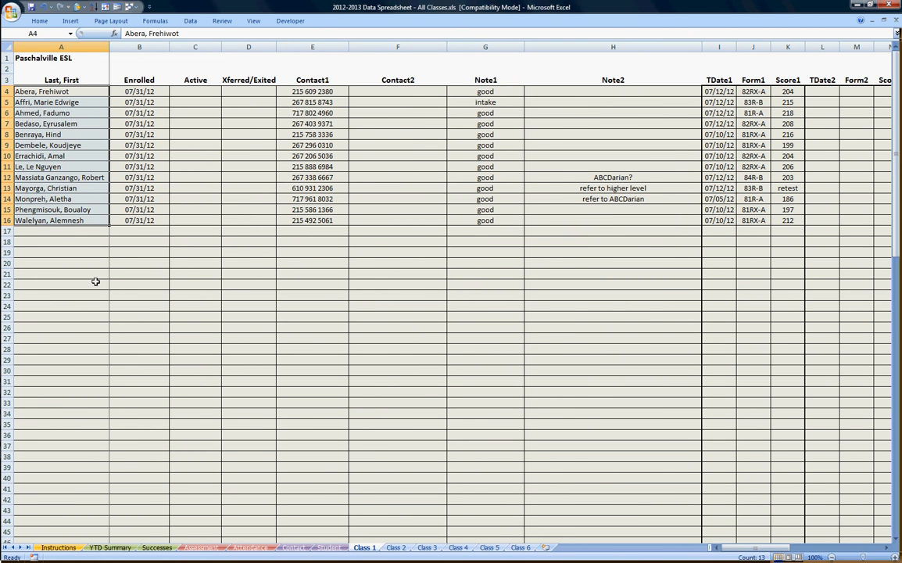
{"action": "left_click", "coordinate": [96, 282]}
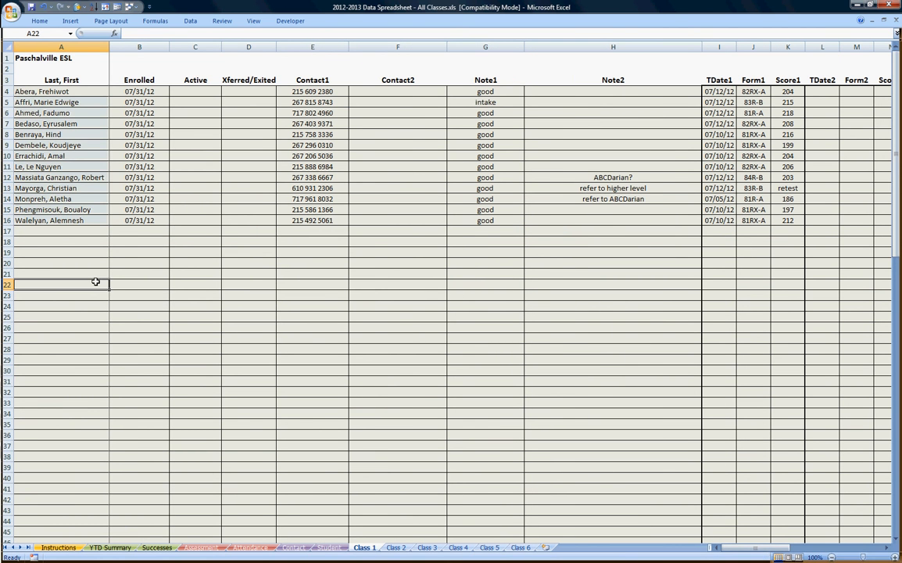
Step: Mark the students in rows 4–6, 8, 9, 11, 12 and 14–16 with an x in the Active column
{"action": "left_click", "coordinate": [141, 134]}
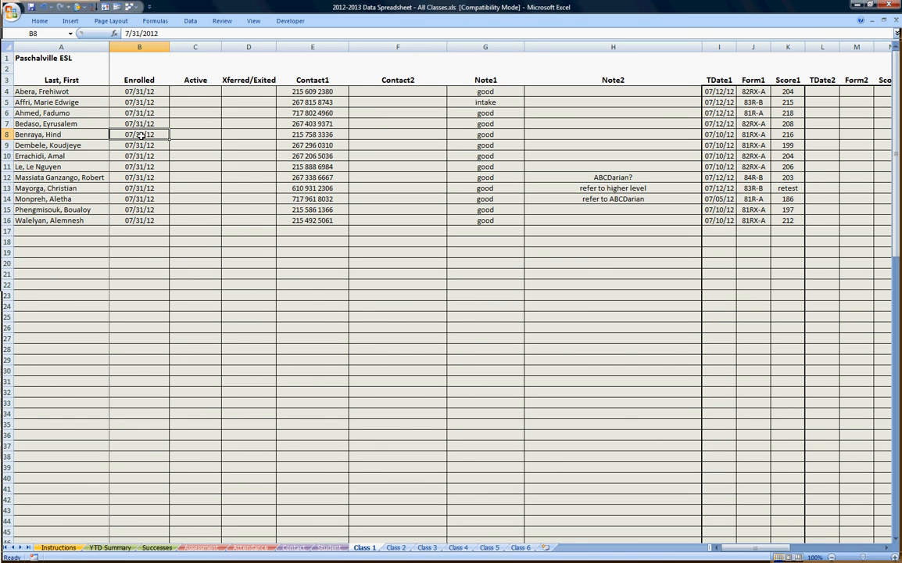
{"action": "left_click", "coordinate": [203, 178]}
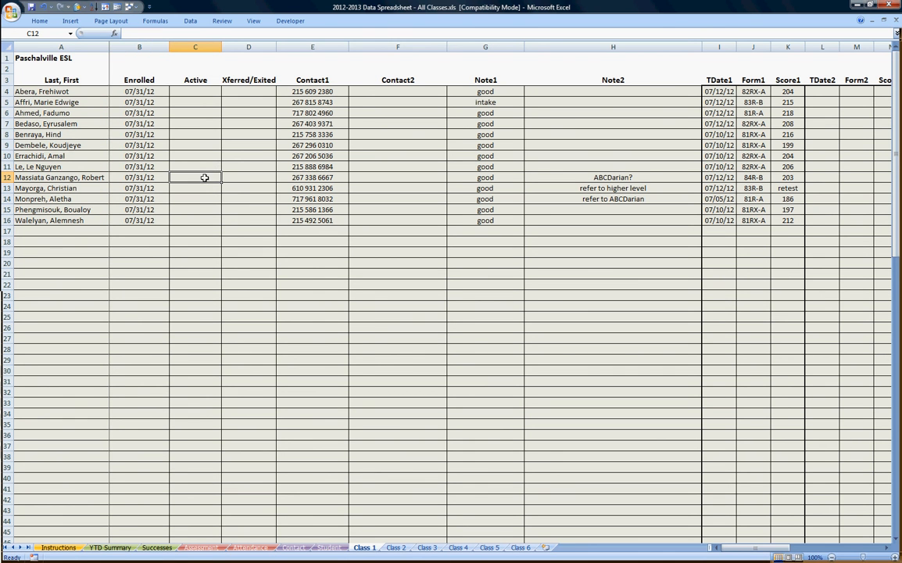
{"action": "left_click", "coordinate": [203, 93]}
{"action": "type", "text": "x"}
{"action": "key", "text": "Return"}
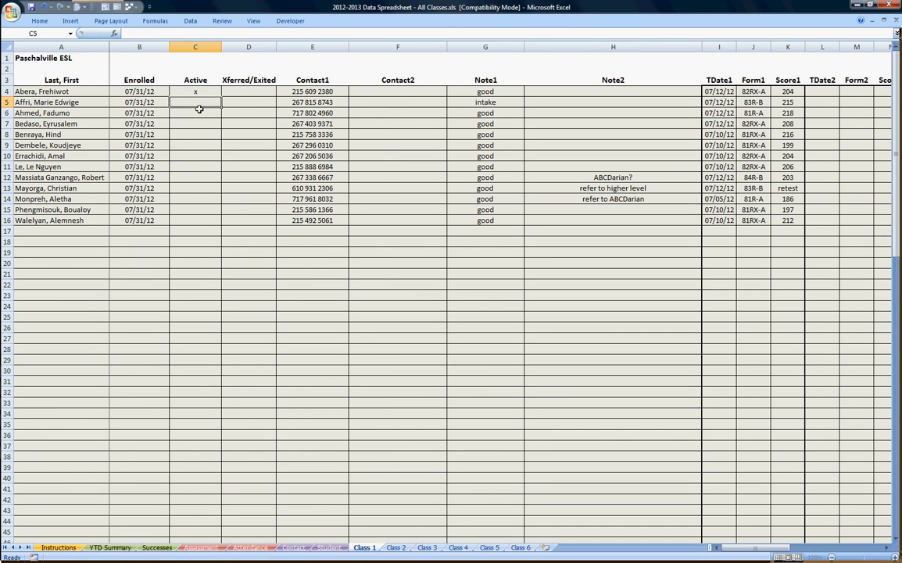
{"action": "type", "text": "x"}
{"action": "key", "text": "Return"}
{"action": "type", "text": "x"}
{"action": "left_click", "coordinate": [199, 133]}
{"action": "type", "text": "x"}
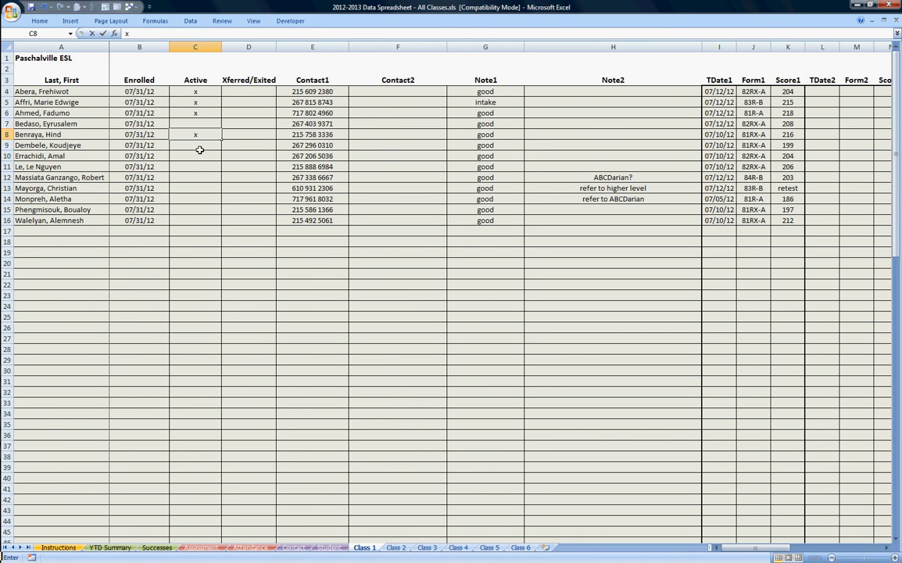
{"action": "key", "text": "Return"}
{"action": "type", "text": "x"}
{"action": "left_click", "coordinate": [197, 166]}
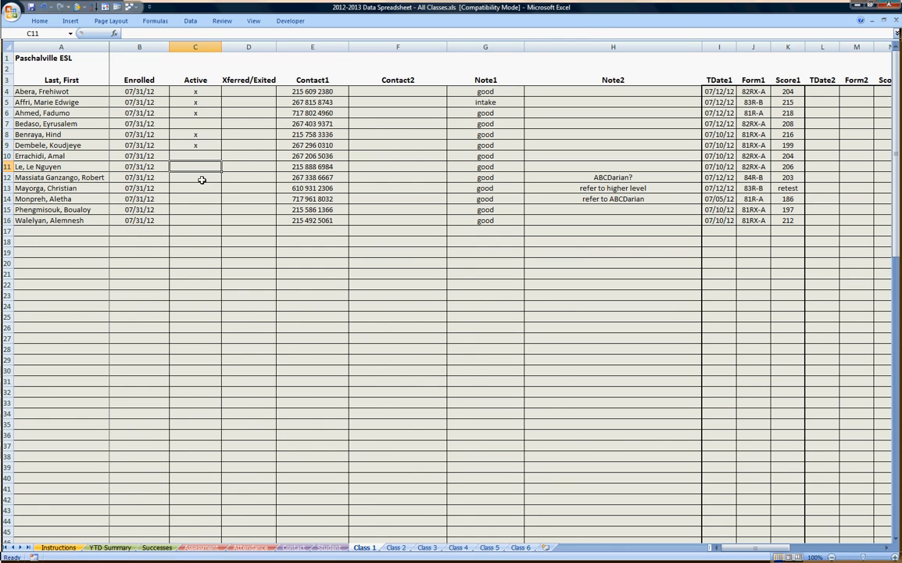
{"action": "type", "text": "x"}
{"action": "key", "text": "Return"}
{"action": "type", "text": "x"}
{"action": "left_click", "coordinate": [200, 198]}
{"action": "type", "text": "x"}
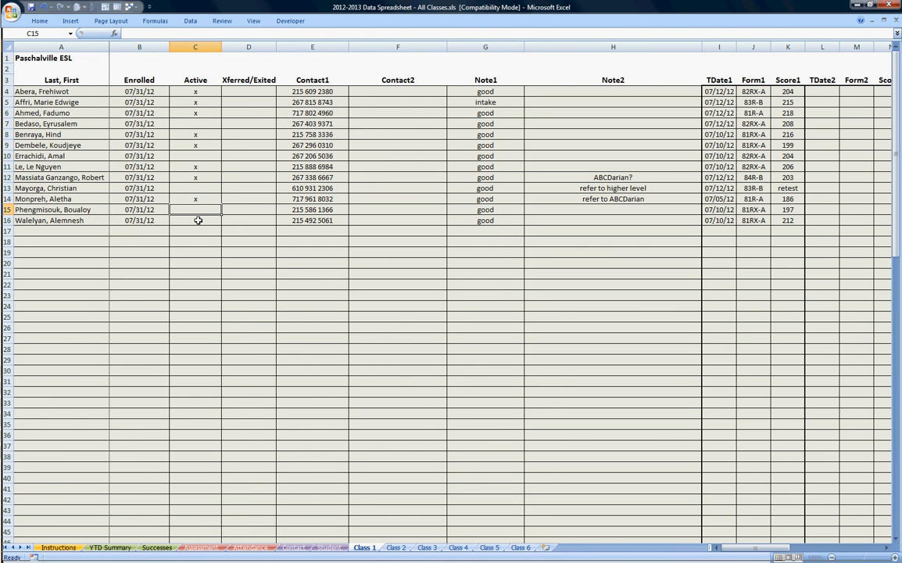
{"action": "key", "text": "Return"}
{"action": "type", "text": "x"}
{"action": "key", "text": "Return"}
{"action": "type", "text": "x"}
{"action": "key", "text": "Return"}
{"action": "left_click", "coordinate": [202, 252]}
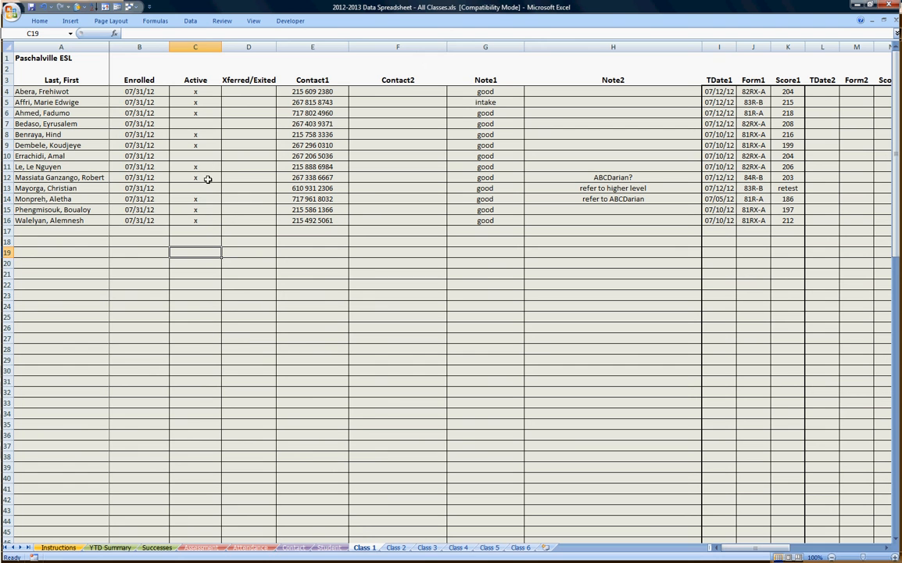
Step: Sort the student records by the Active column, on values, from A to Z
{"action": "left_click", "coordinate": [54, 167]}
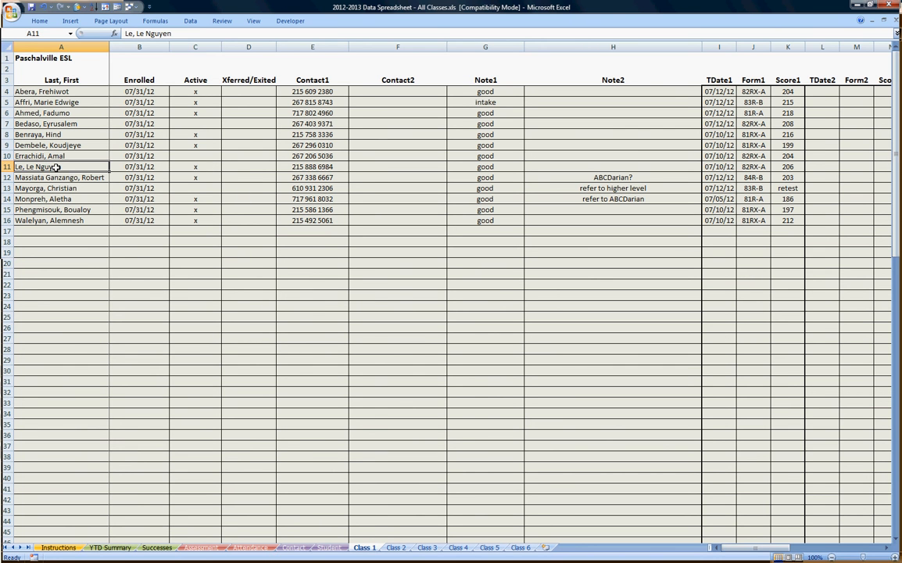
{"action": "left_click", "coordinate": [192, 21]}
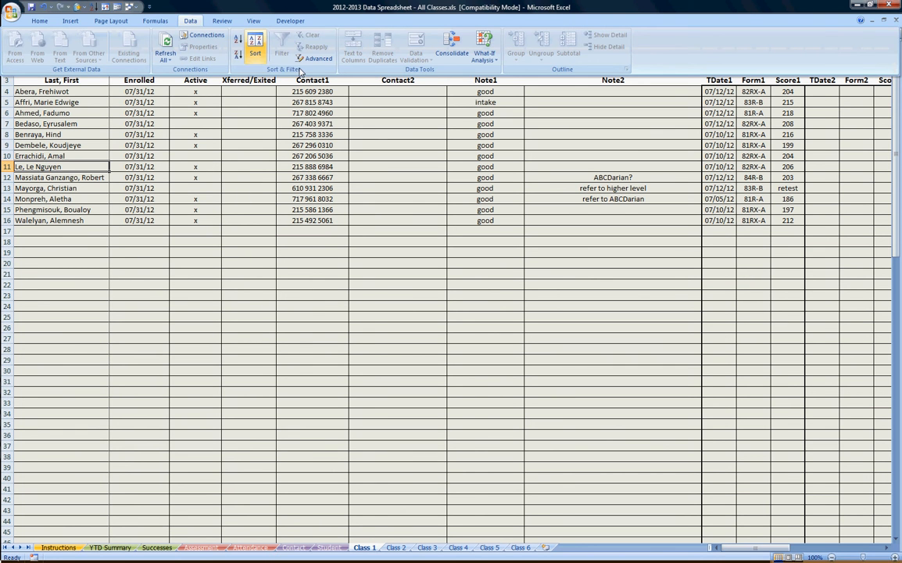
{"action": "left_click", "coordinate": [256, 45]}
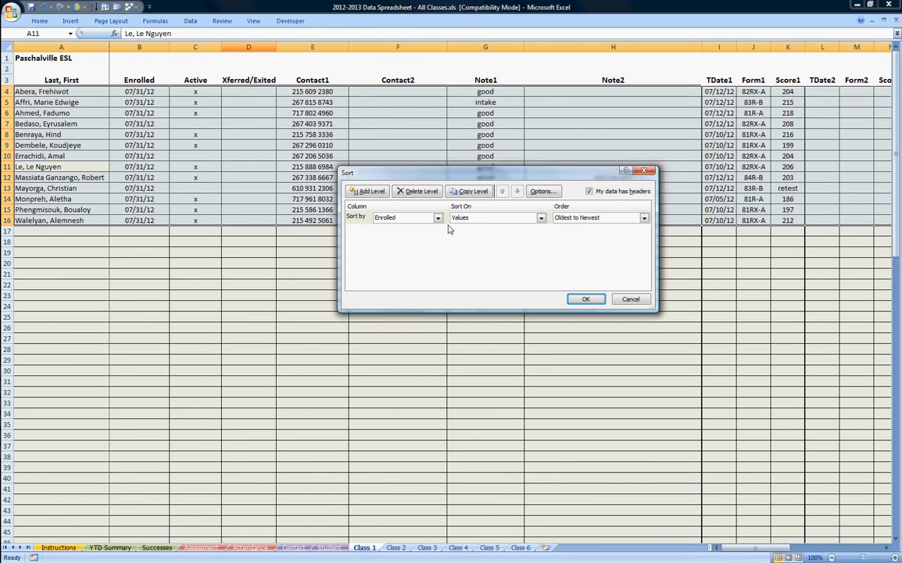
{"action": "left_click", "coordinate": [437, 218]}
{"action": "left_click", "coordinate": [427, 235]}
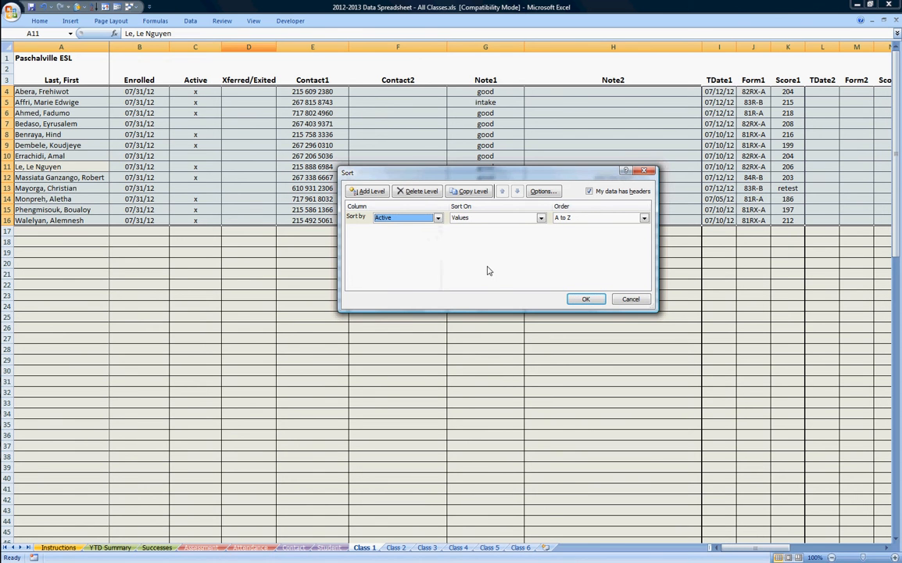
{"action": "left_click", "coordinate": [585, 299]}
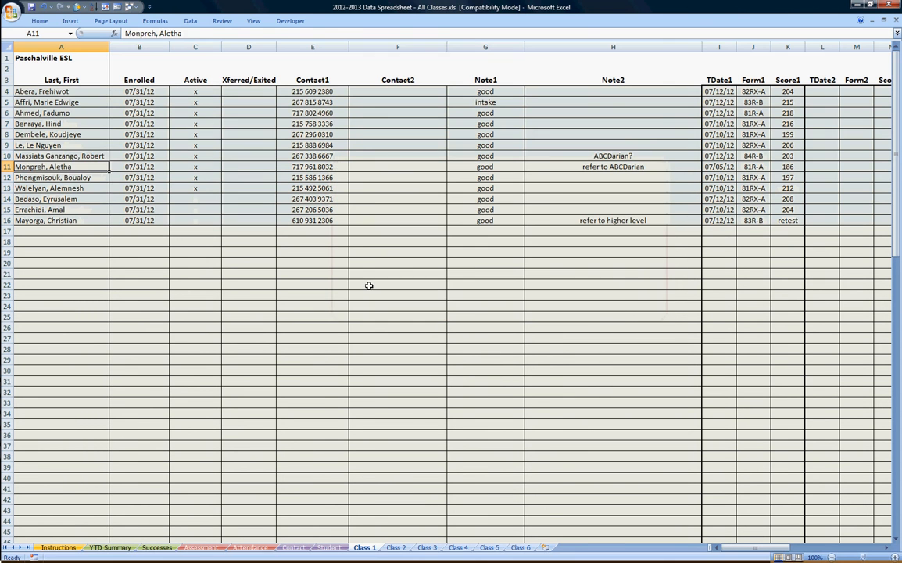
Step: Clear the contents of the three student records without an Active mark in rows 14 to 16, across A14:AF16
{"action": "left_click", "coordinate": [48, 200]}
{"action": "left_click", "coordinate": [49, 209]}
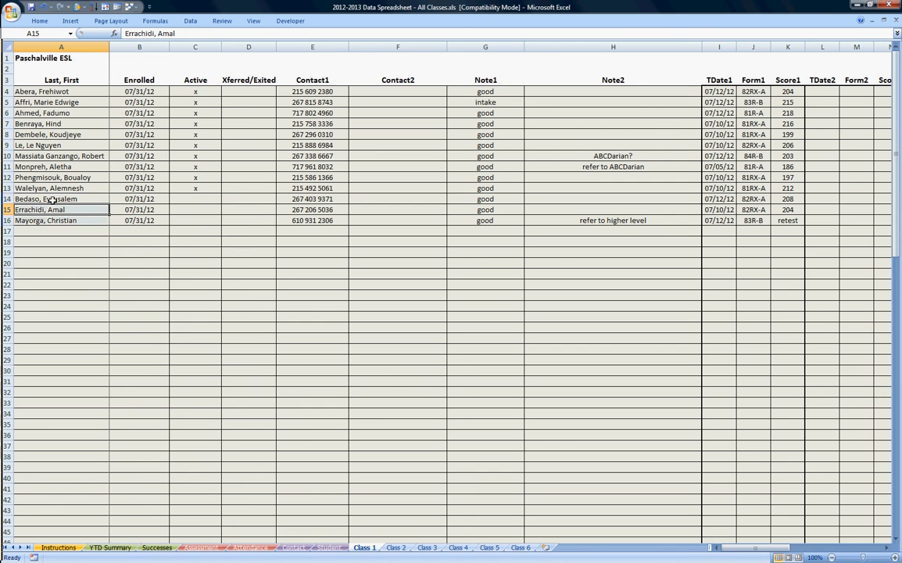
{"action": "left_click_drag", "start_coordinate": [47, 199], "coordinate": [830, 221]}
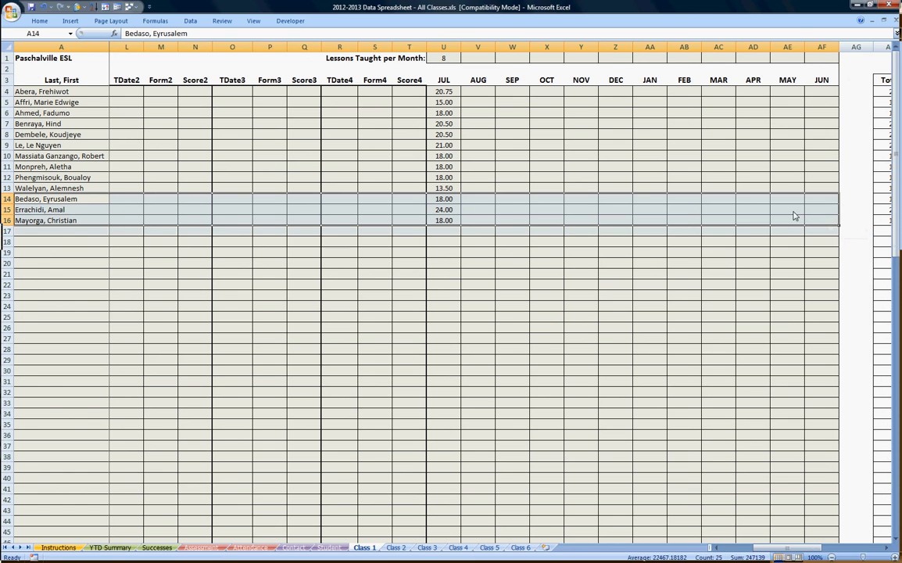
{"action": "right_click", "coordinate": [661, 213]}
{"action": "left_click", "coordinate": [716, 291]}
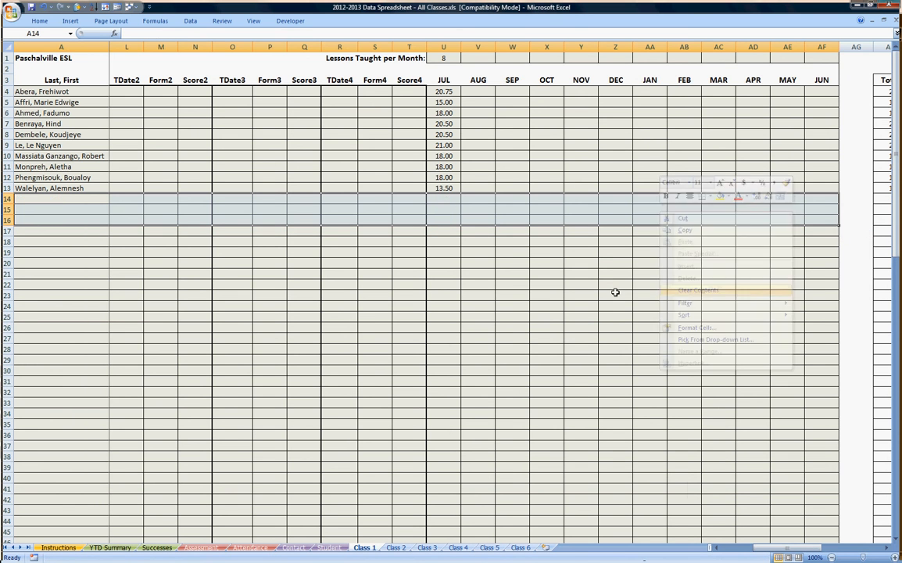
{"action": "left_click", "coordinate": [615, 294]}
{"action": "left_click_drag", "start_coordinate": [788, 547], "coordinate": [3, 262]}
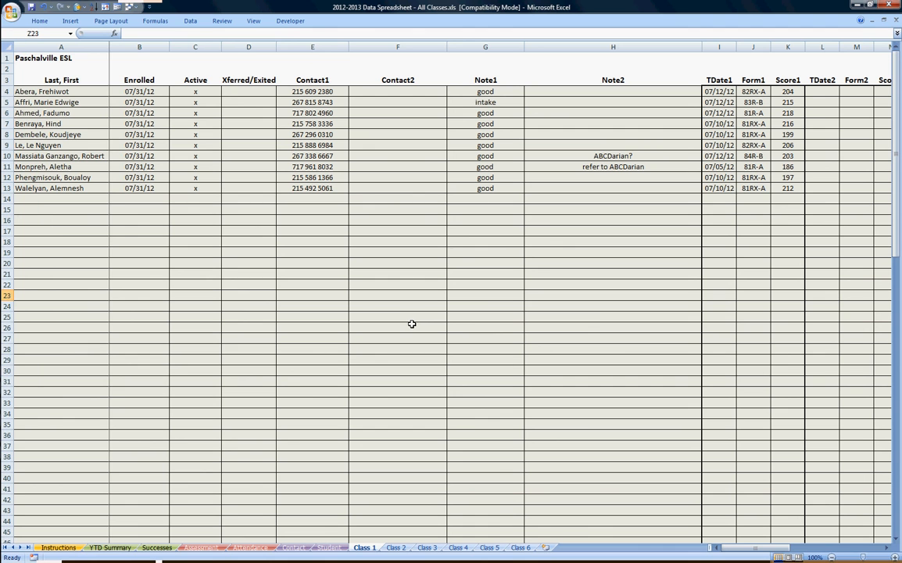
Step: Review the custom sort settings and the quick sort options for the student records without applying a sort
{"action": "left_click", "coordinate": [61, 145]}
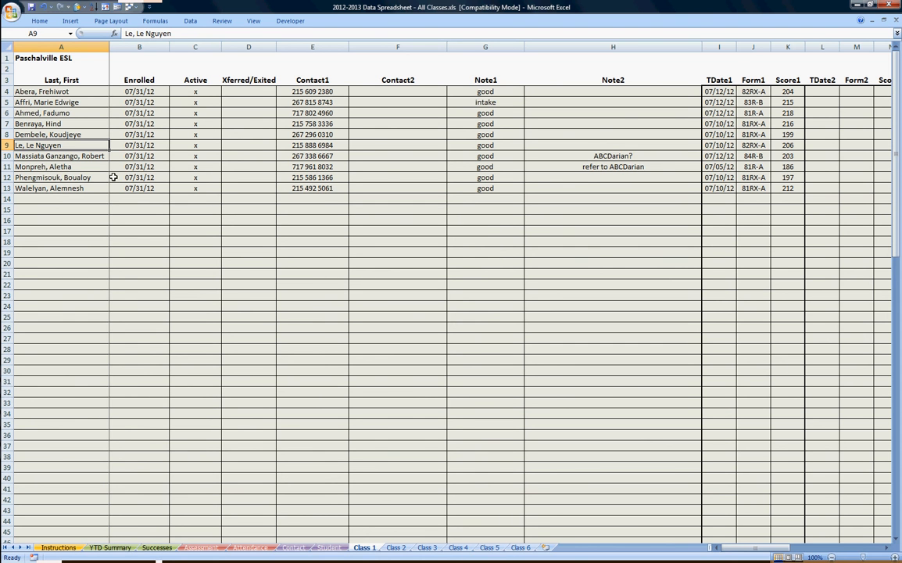
{"action": "left_click", "coordinate": [192, 21]}
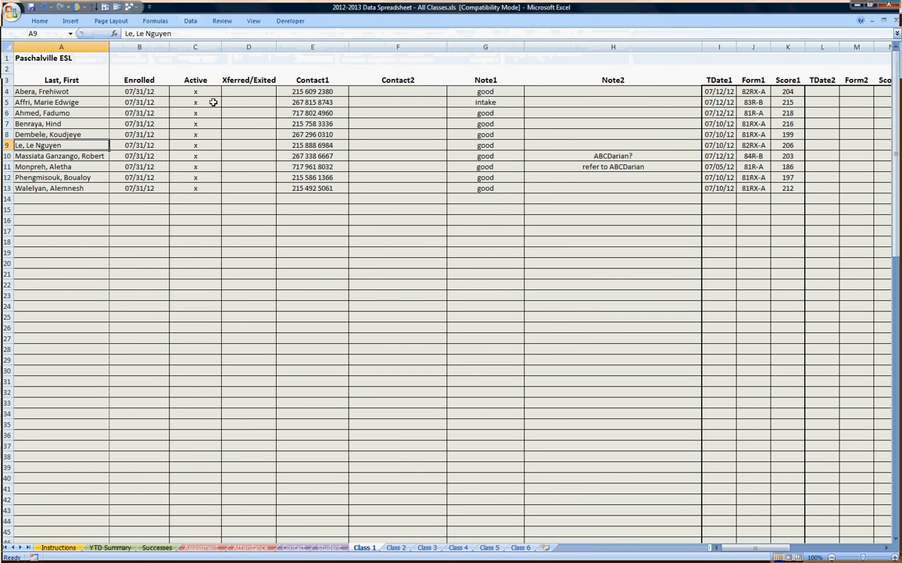
{"action": "left_click", "coordinate": [190, 21]}
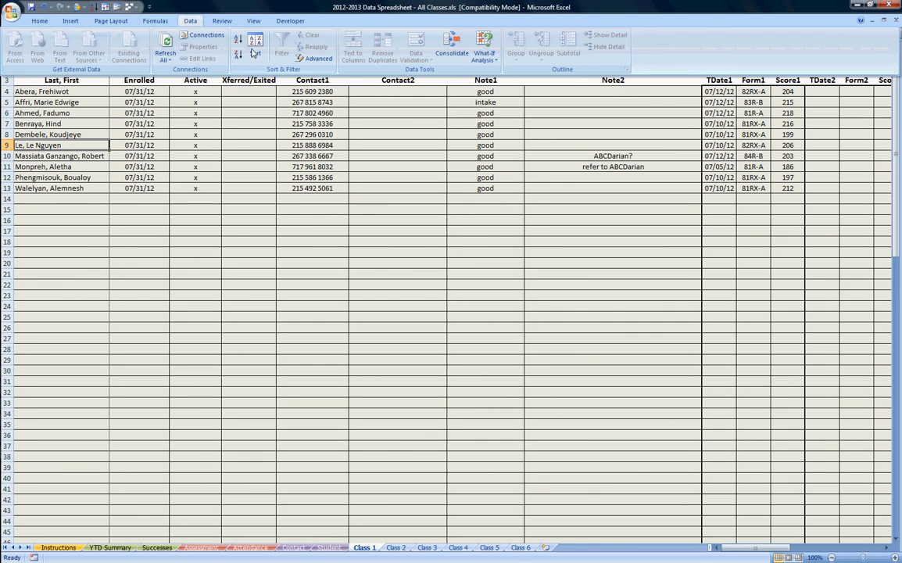
{"action": "left_click", "coordinate": [252, 51]}
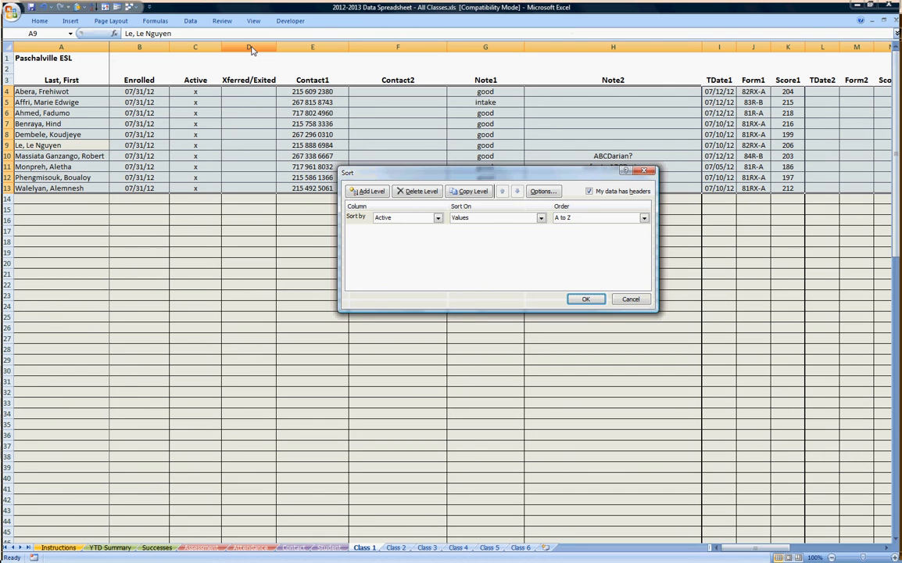
{"action": "left_click", "coordinate": [629, 300]}
{"action": "right_click", "coordinate": [55, 126]}
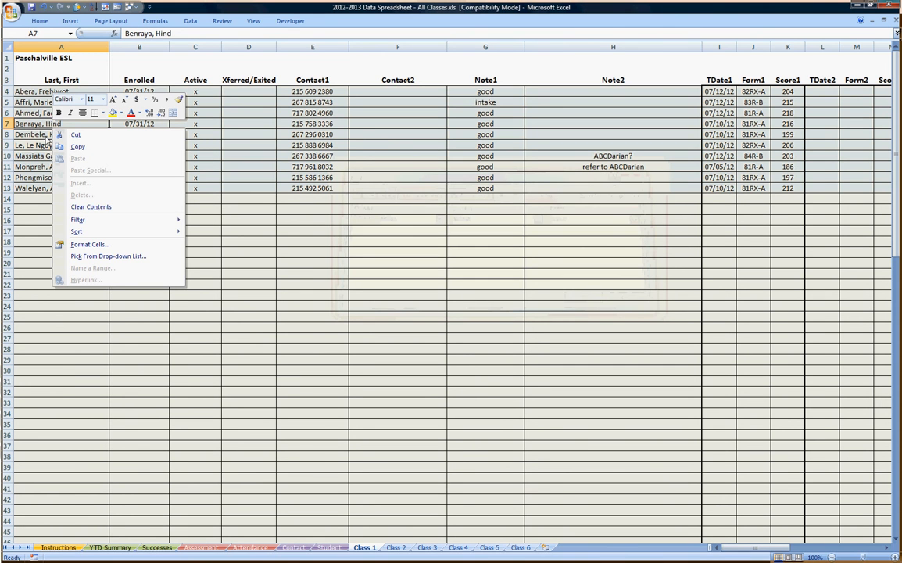
{"action": "mouse_move", "coordinate": [118, 231]}
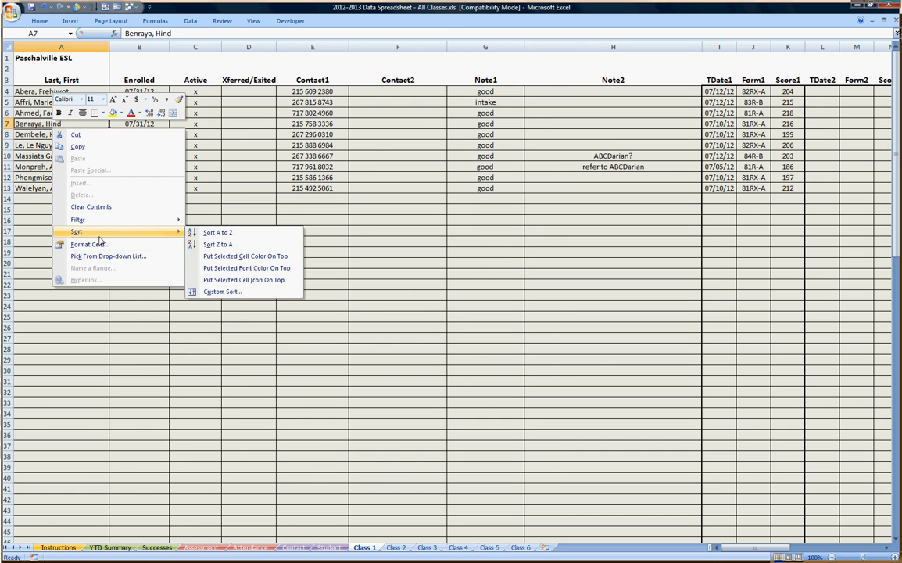
{"action": "left_click", "coordinate": [315, 371]}
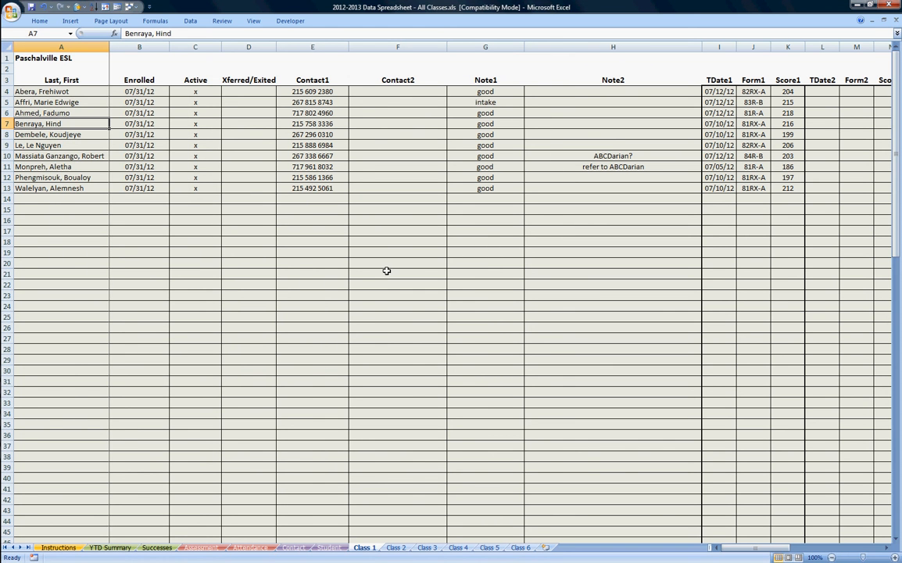
{"action": "left_click", "coordinate": [82, 168]}
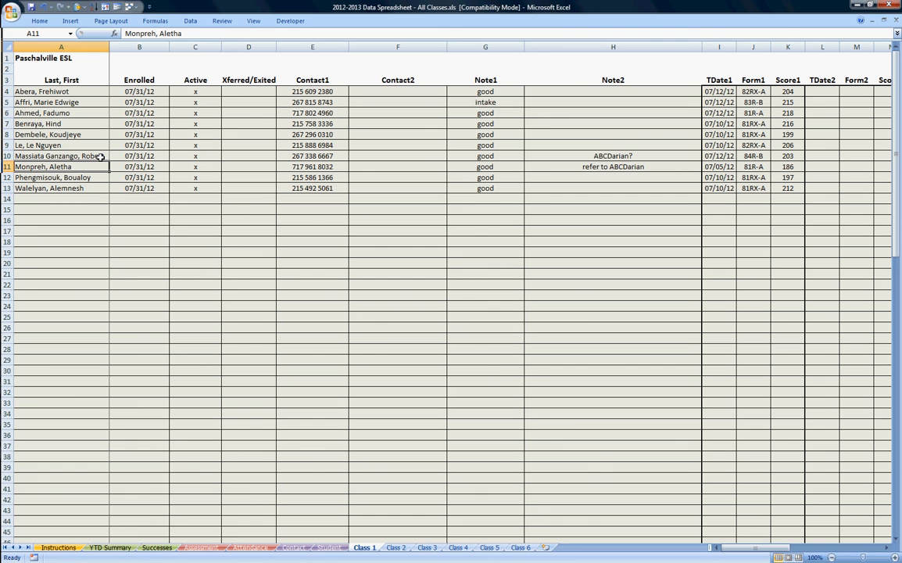
{"action": "left_click", "coordinate": [82, 123]}
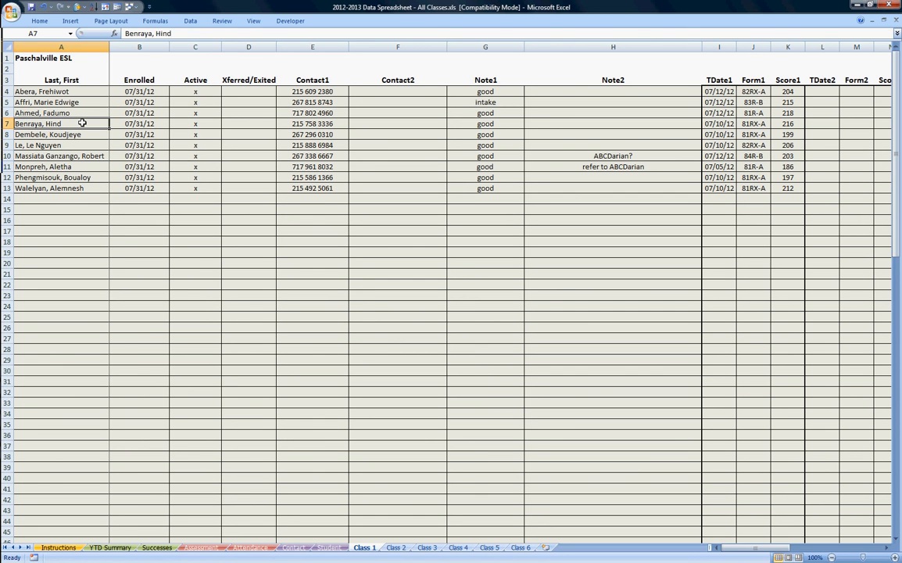
{"action": "left_click", "coordinate": [192, 24]}
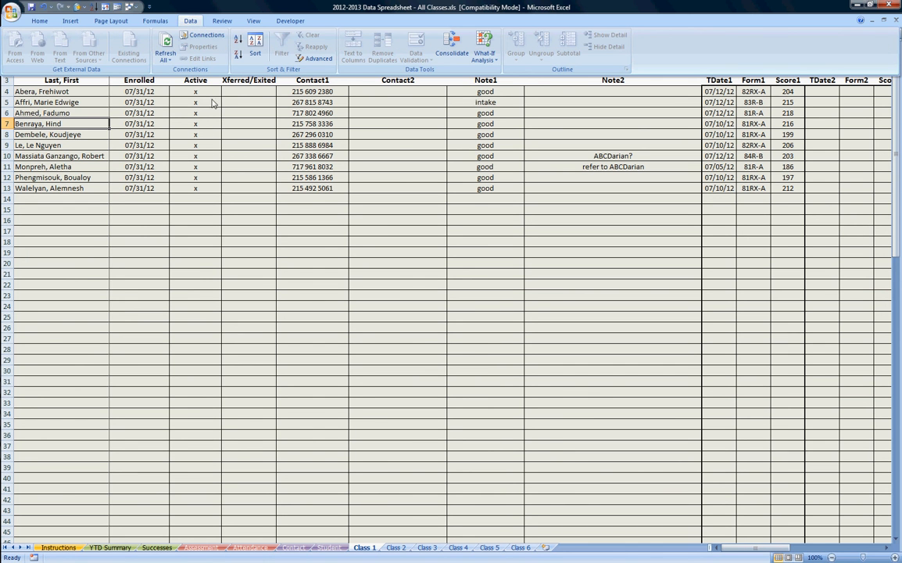
{"action": "left_click", "coordinate": [365, 186]}
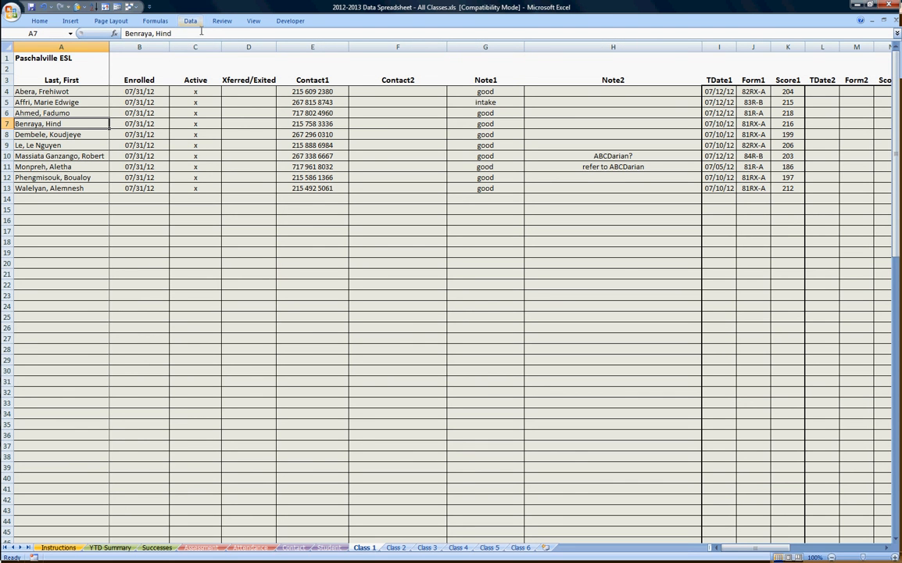
{"action": "left_click", "coordinate": [201, 177]}
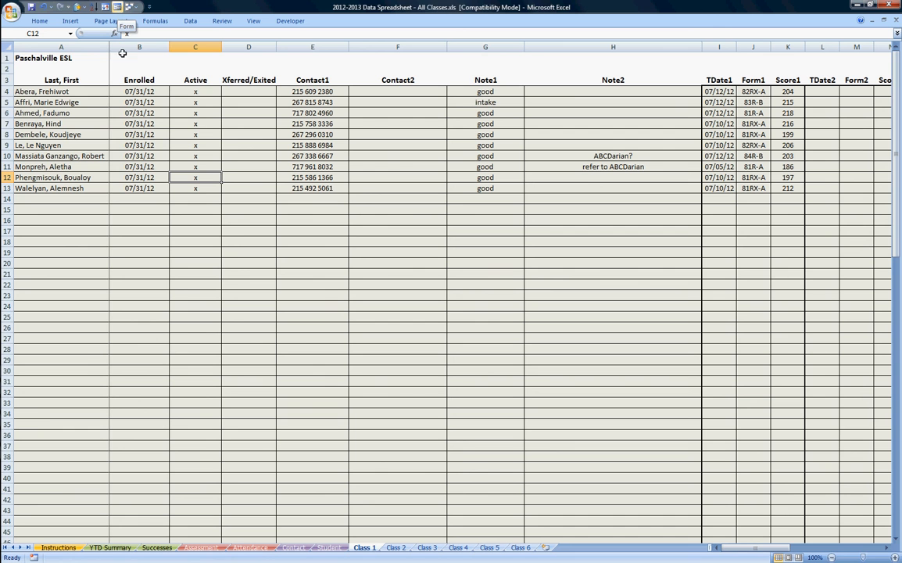
Step: Consult the Instructions sheet about updating student data, and open the data form for the Class 1 student records
{"action": "left_click", "coordinate": [60, 547]}
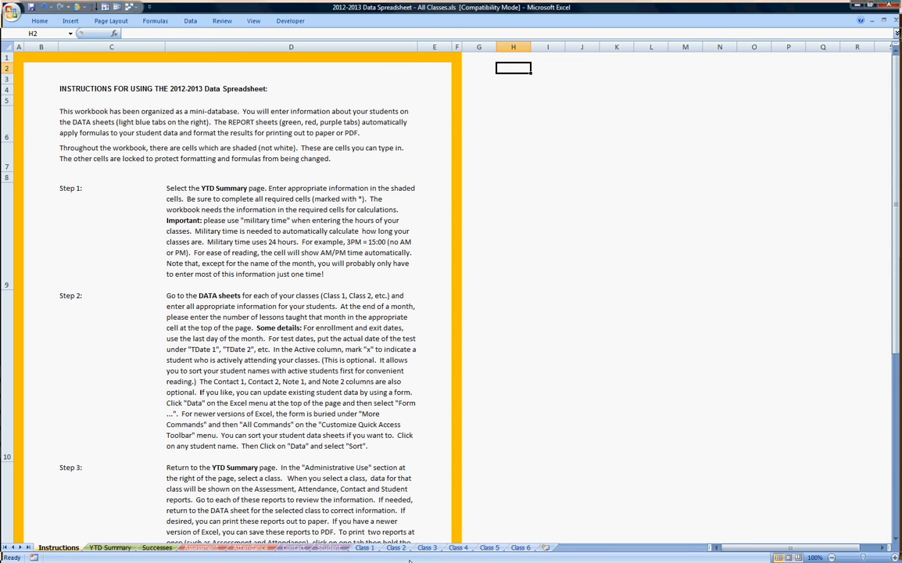
{"action": "left_click", "coordinate": [379, 548]}
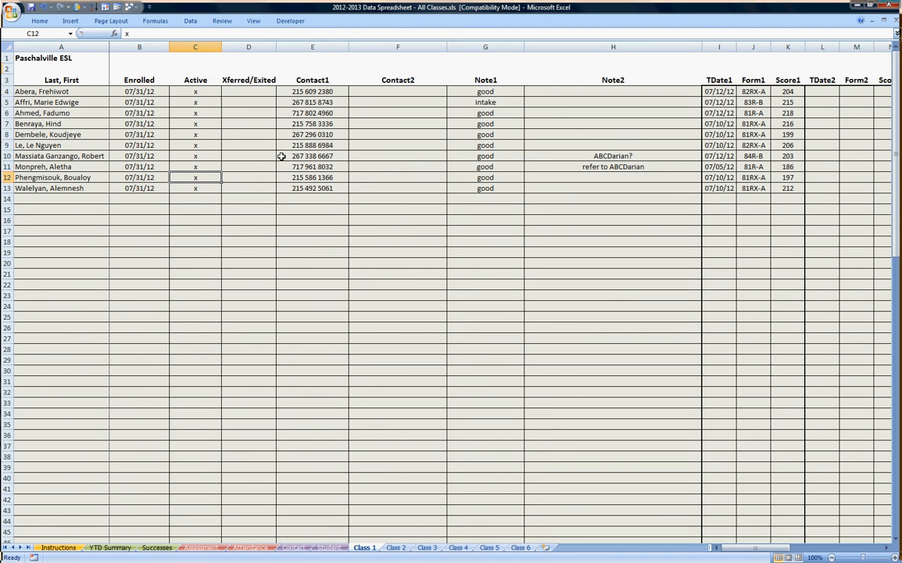
{"action": "left_click", "coordinate": [83, 145]}
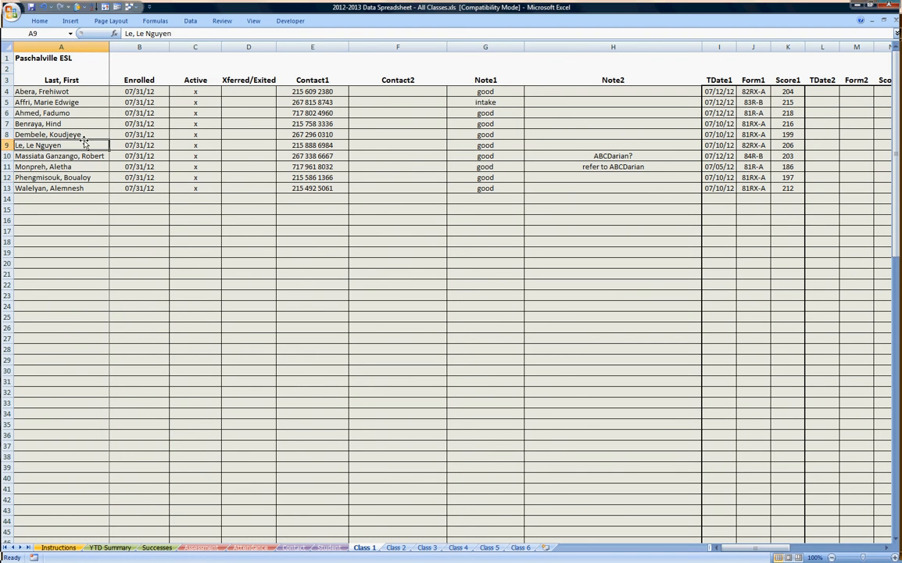
{"action": "left_click", "coordinate": [117, 10]}
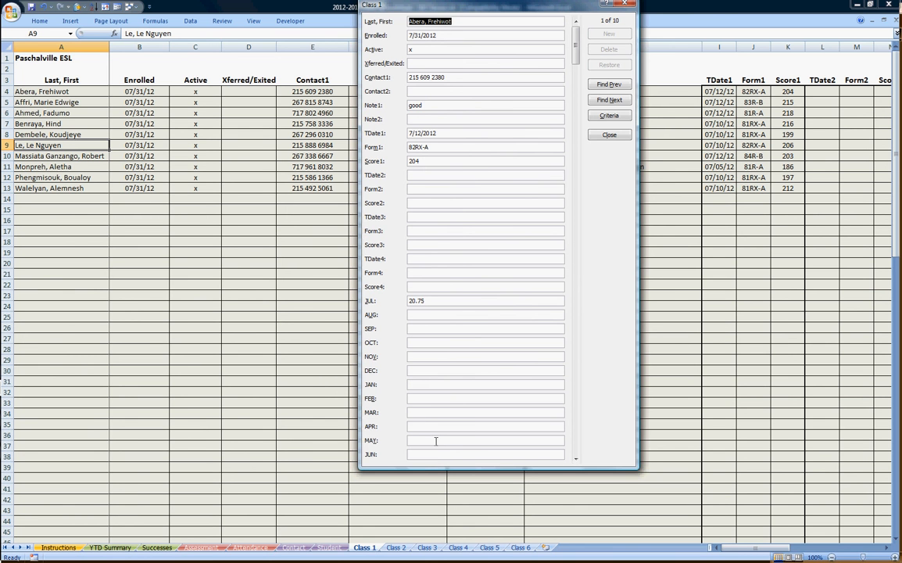
Step: Try entering 12 for SEP in the first student's form record, and erase the entry
{"action": "left_click", "coordinate": [424, 329]}
{"action": "type", "text": "12"}
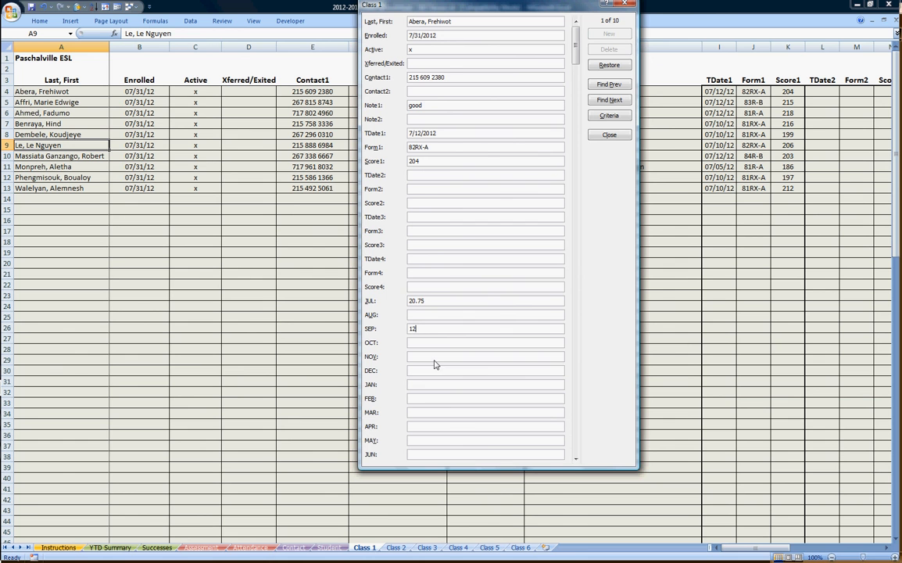
{"action": "key", "text": "BackSpace"}
Step: Remove the x from Active in the first student's form record and commit the change to the sheet
{"action": "left_click", "coordinate": [442, 48]}
{"action": "key", "text": "BackSpace"}
{"action": "left_click", "coordinate": [471, 20]}
{"action": "key", "text": "Tab"}
{"action": "key", "text": "Tab"}
{"action": "key", "text": "Tab"}
{"action": "key", "text": "Tab"}
{"action": "key", "text": "Tab"}
{"action": "key", "text": "Tab"}
{"action": "key", "text": "Tab"}
{"action": "key", "text": "Return"}
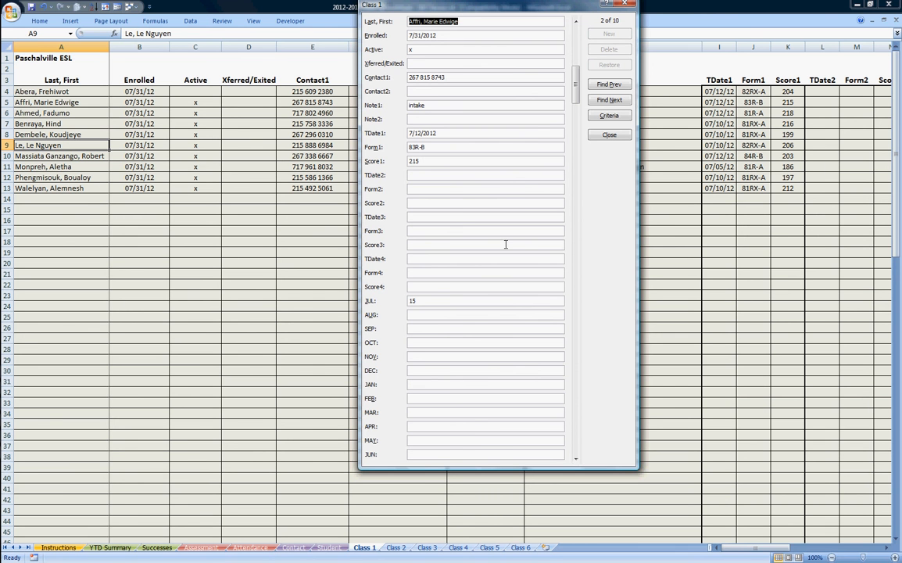
Step: Browse the student records in the data form from the third to the ninth, and close the form
{"action": "key", "text": "Down"}
{"action": "key", "text": "Down"}
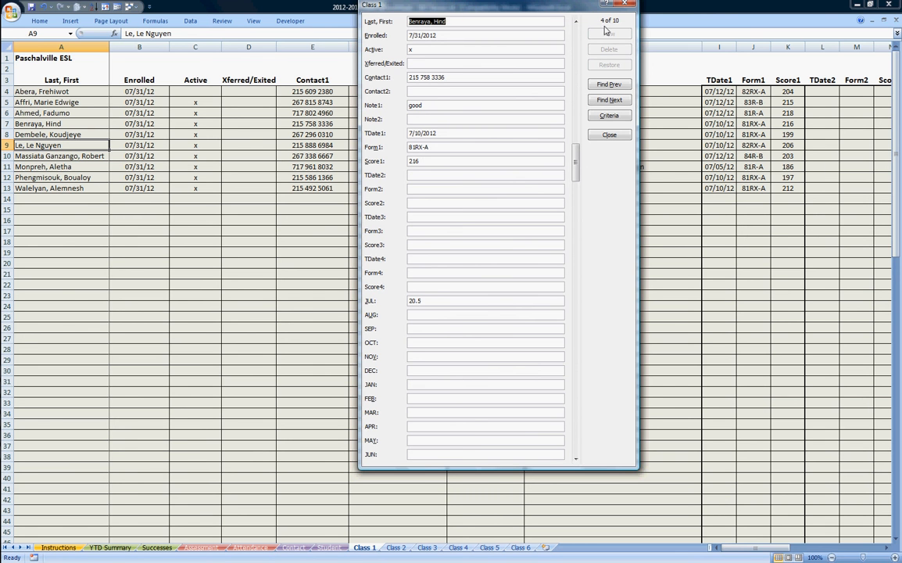
{"action": "key", "text": "Down"}
{"action": "key", "text": "Down"}
{"action": "key", "text": "Down"}
{"action": "key", "text": "Down"}
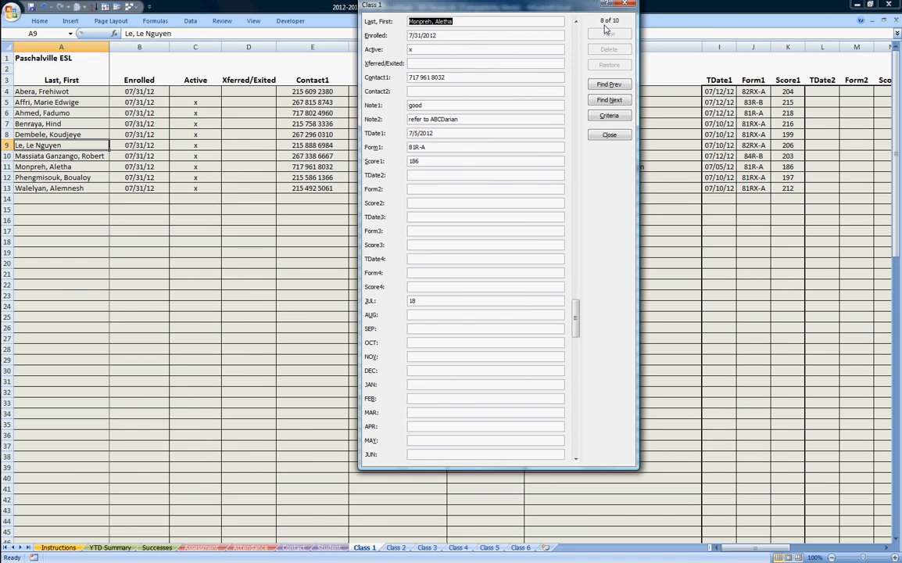
{"action": "key", "text": "Down"}
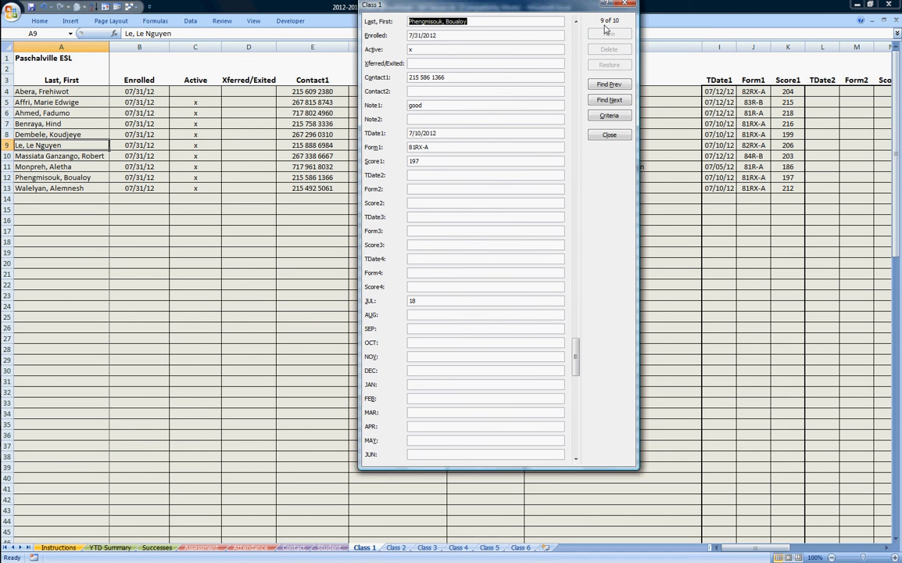
{"action": "left_click", "coordinate": [605, 134]}
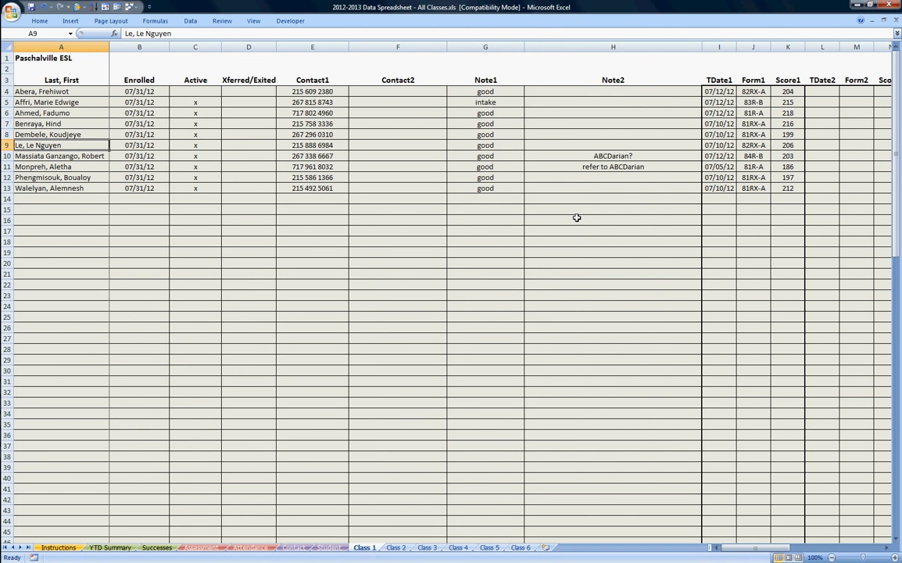